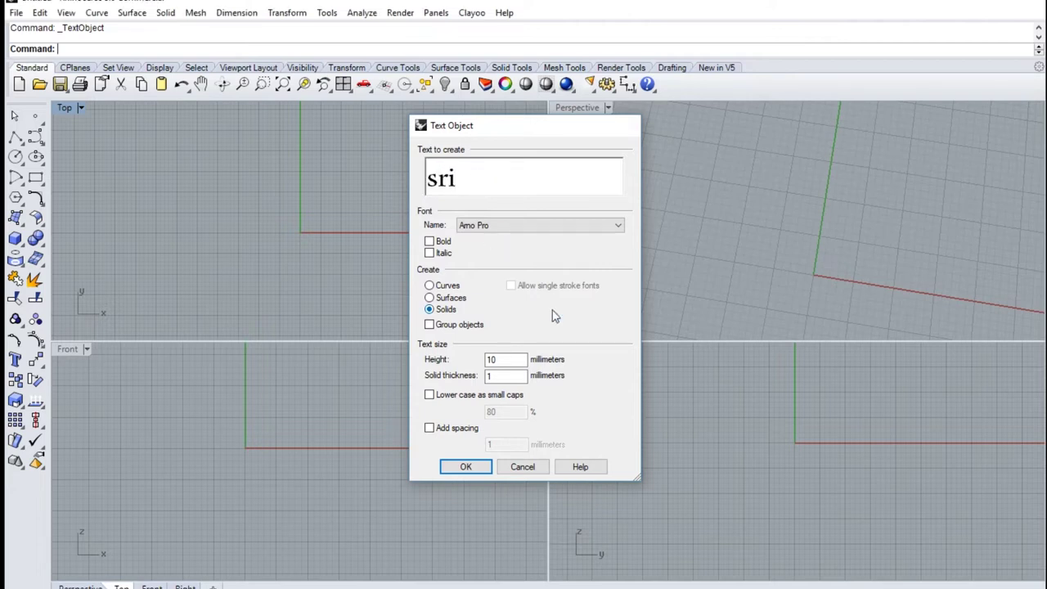
Place the solid text "sri" near the origin, and add "lanka" as 10 mm high, 1 mm thick solid text just below it.
{"action": "key", "text": "Return"}
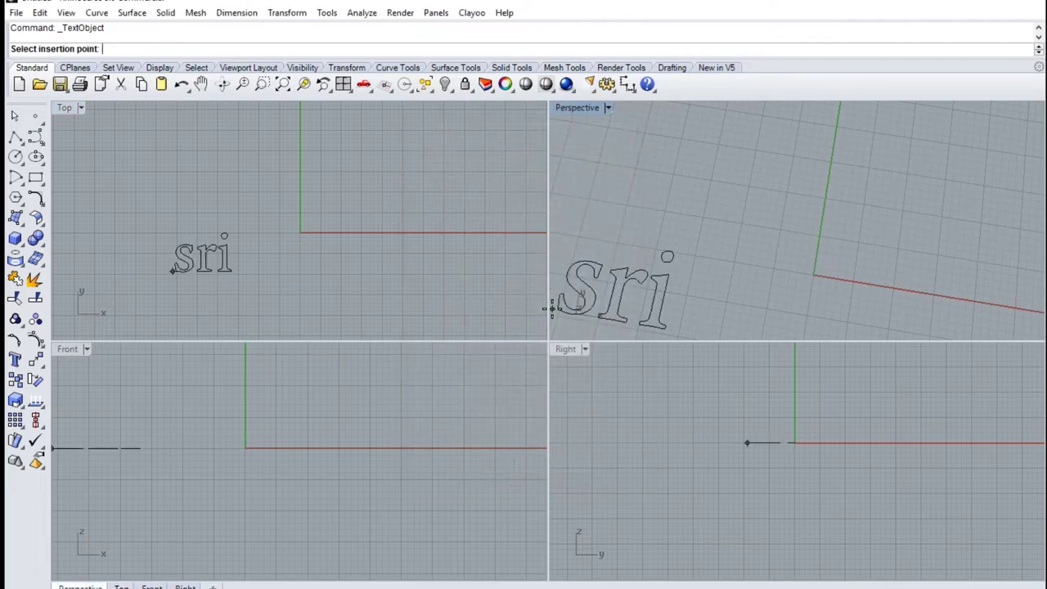
{"action": "left_click", "coordinate": [746, 260]}
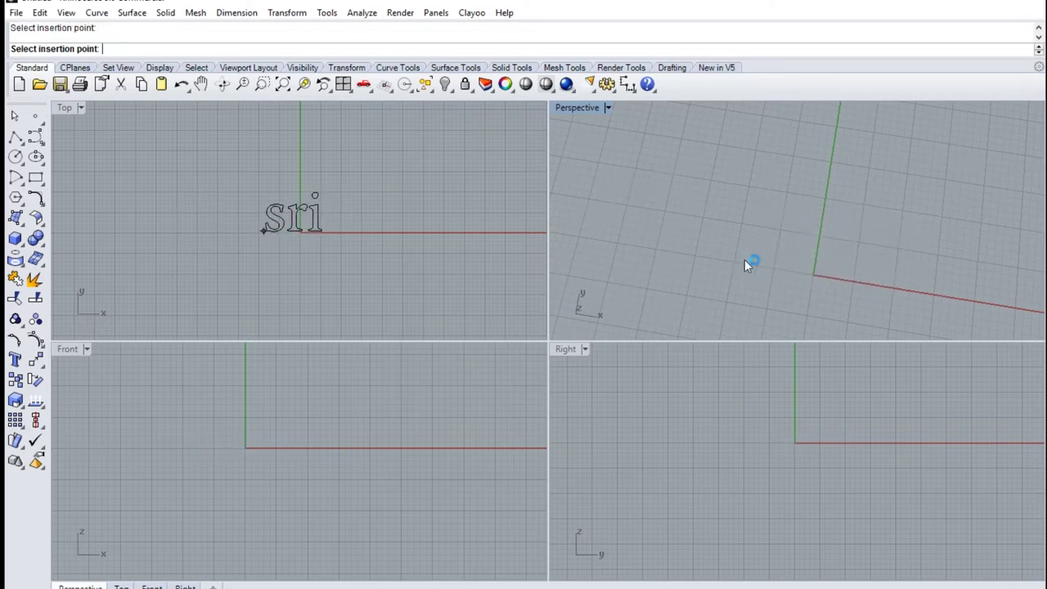
{"action": "left_click", "coordinate": [15, 360]}
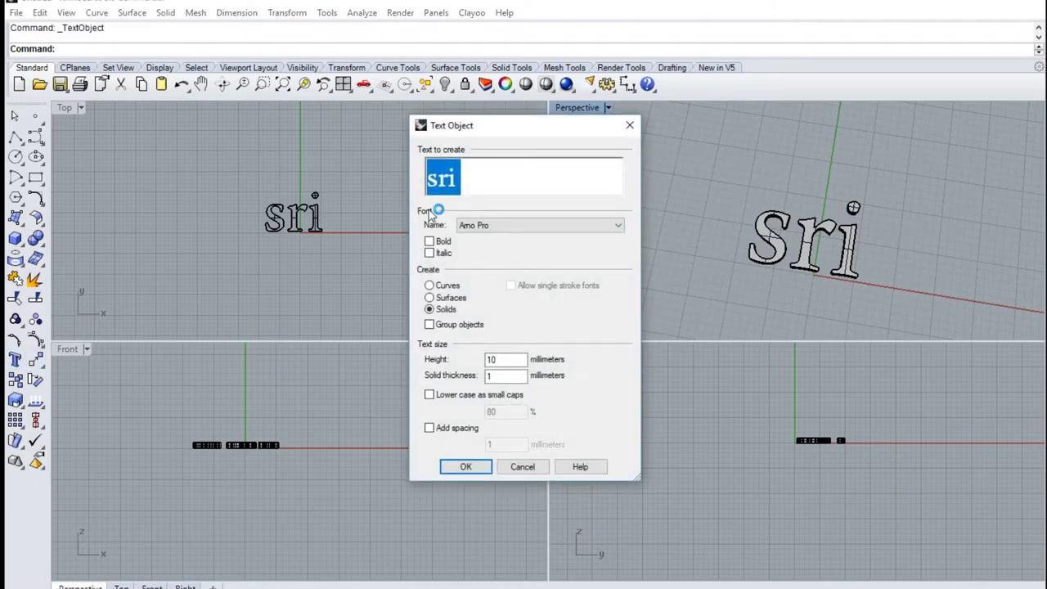
{"action": "type", "text": "1anka"}
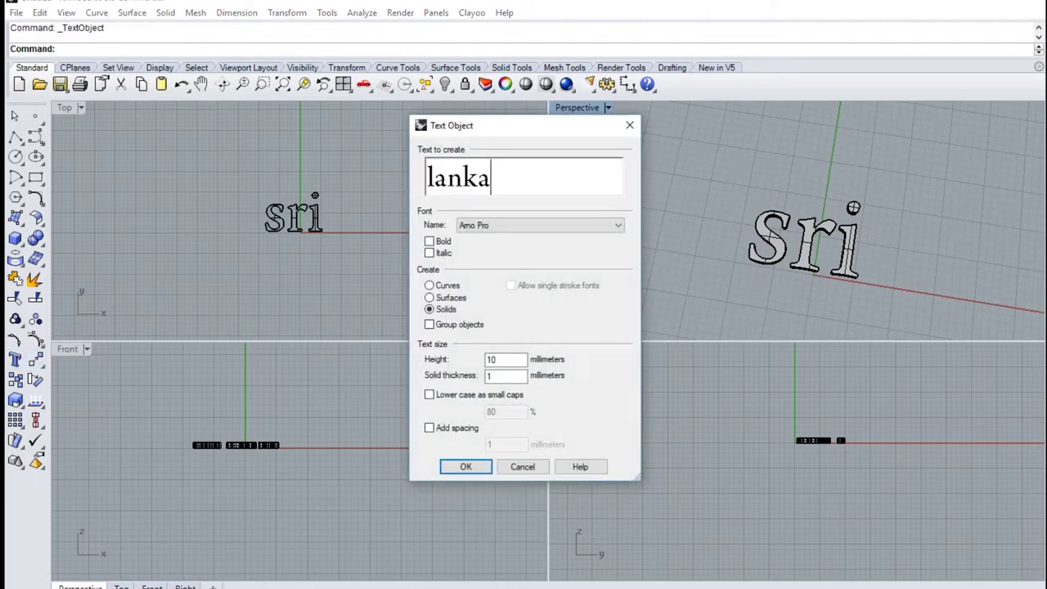
{"action": "key", "text": "Return"}
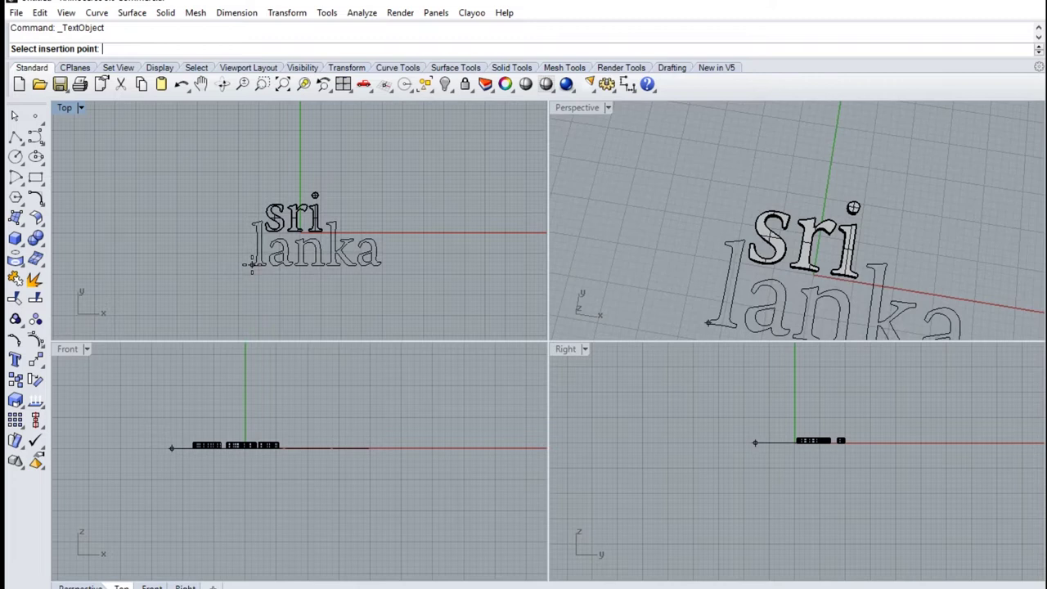
{"action": "left_click", "coordinate": [251, 263]}
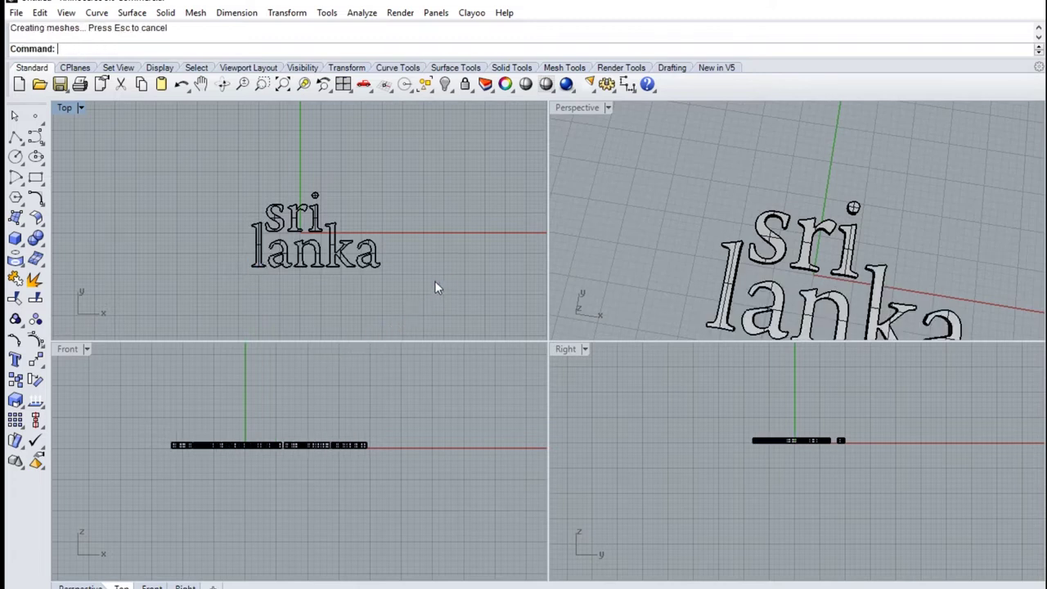
In an enlarged Top view, begin a degree 3 control-point curve beside the i's dot and run it above "sri" to the s.
{"action": "double_click", "coordinate": [65, 109]}
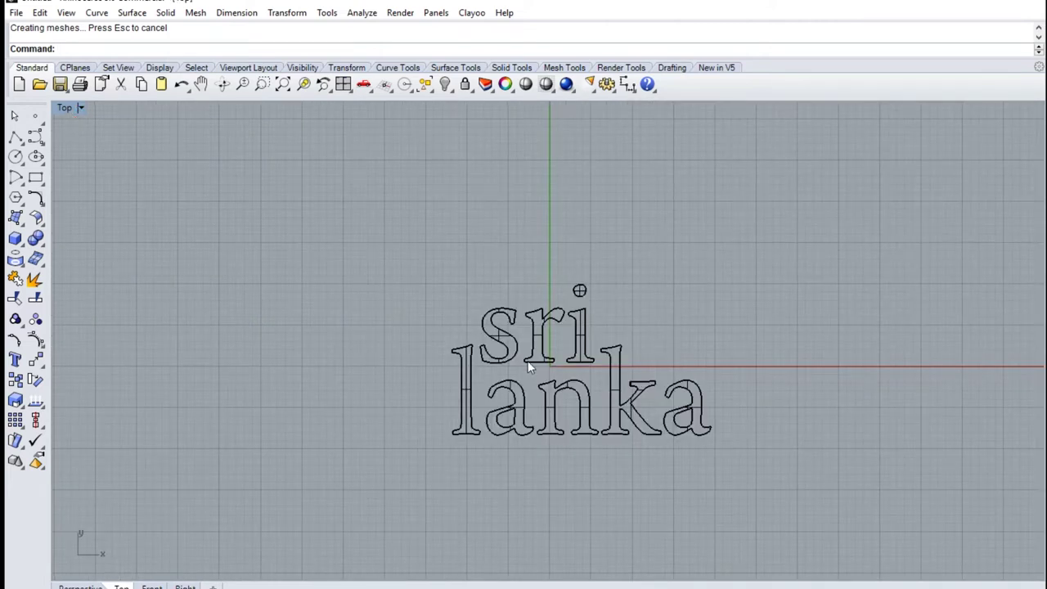
{"action": "right_click_drag", "start_coordinate": [708, 369], "coordinate": [567, 317]}
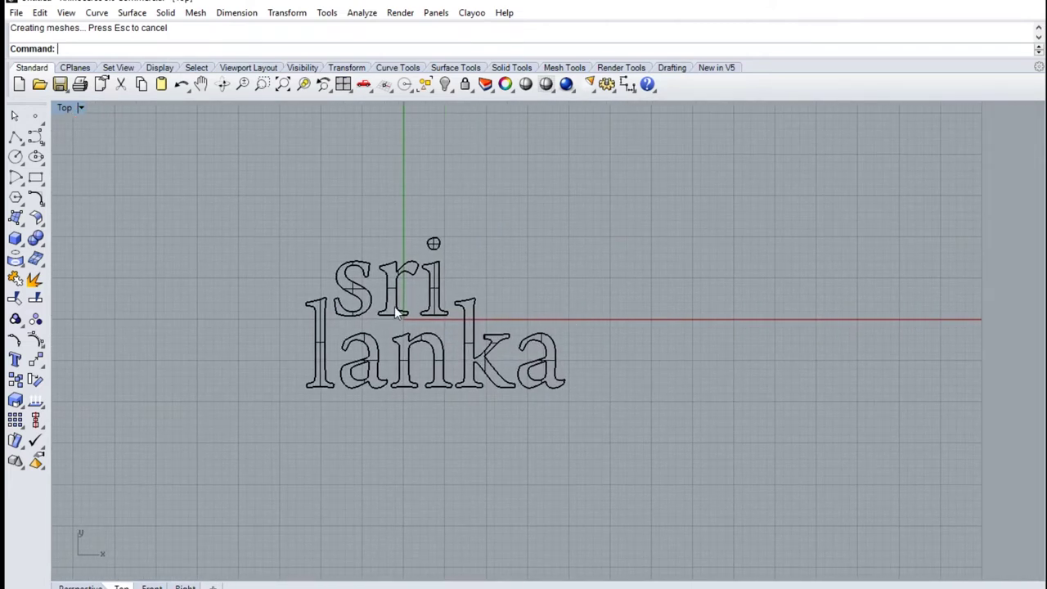
{"action": "left_click", "coordinate": [36, 138]}
{"action": "scroll", "coordinate": [453, 240], "scroll_direction": "up", "scroll_amount": 5}
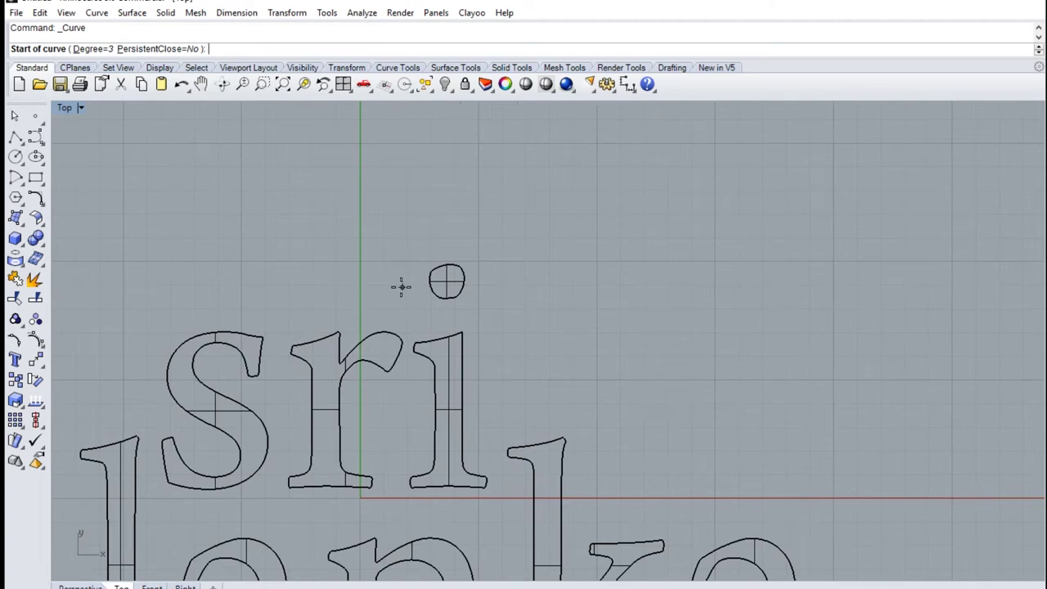
{"action": "left_click", "coordinate": [400, 287]}
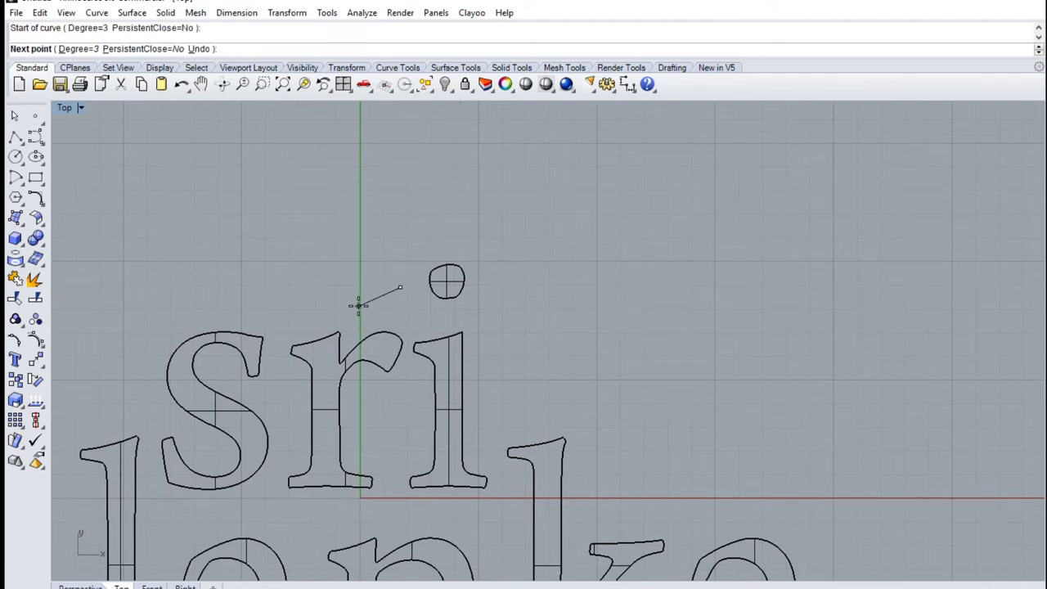
{"action": "left_click", "coordinate": [359, 306]}
{"action": "left_click", "coordinate": [324, 306]}
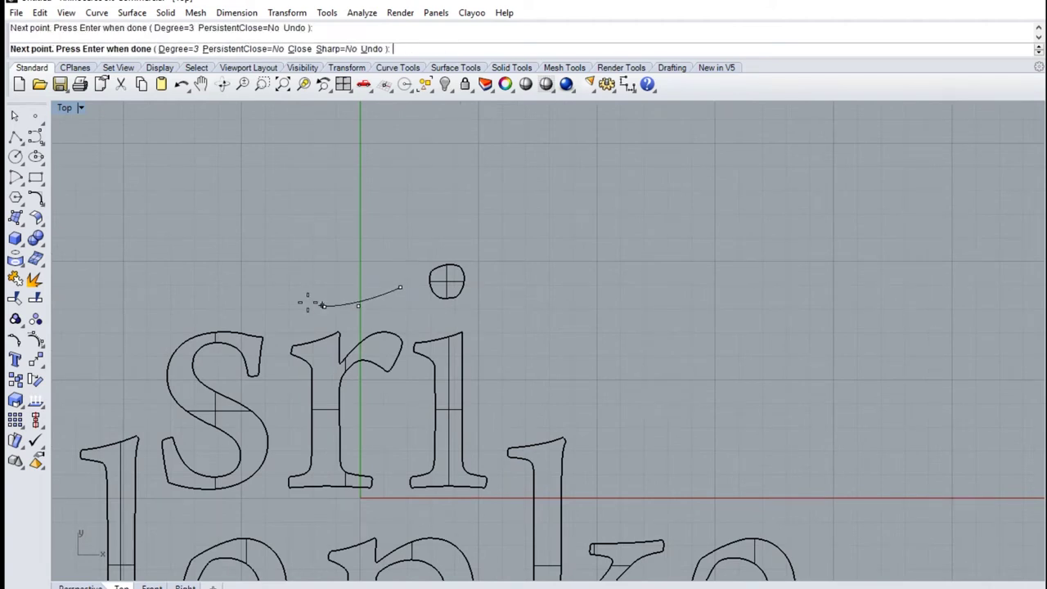
{"action": "left_click", "coordinate": [283, 312]}
{"action": "left_click", "coordinate": [225, 303]}
{"action": "left_click", "coordinate": [157, 301]}
Continue the outline curve around the outer side of the s, over the l's tip and down around its foot.
{"action": "right_click_drag", "start_coordinate": [165, 299], "coordinate": [447, 205]}
{"action": "left_click", "coordinate": [400, 269]}
{"action": "left_click", "coordinate": [413, 318]}
{"action": "left_click", "coordinate": [362, 331]}
{"action": "left_click", "coordinate": [333, 335]}
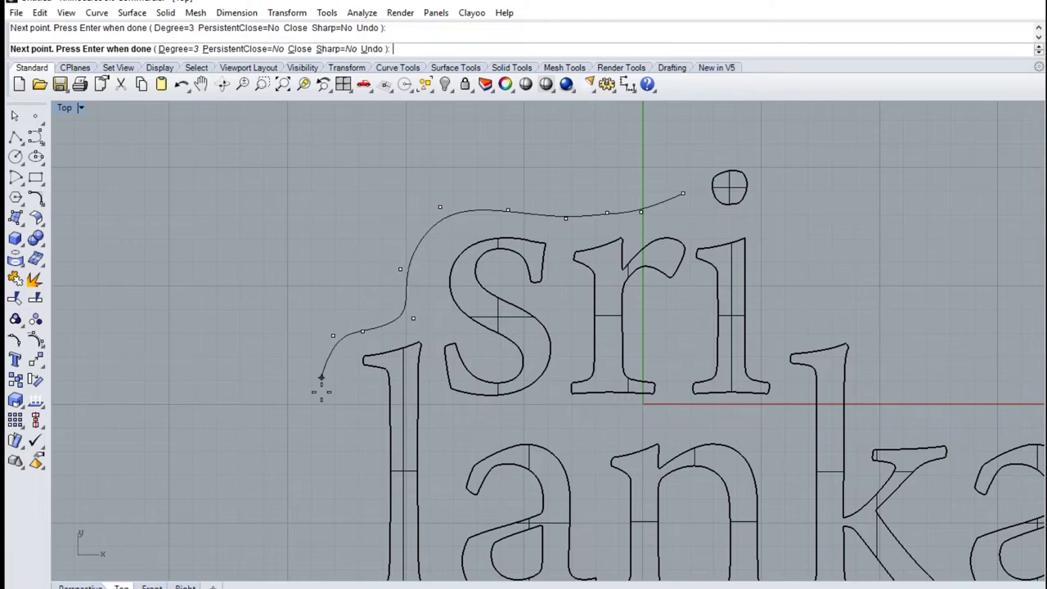
{"action": "right_click_drag", "start_coordinate": [370, 386], "coordinate": [372, 258]}
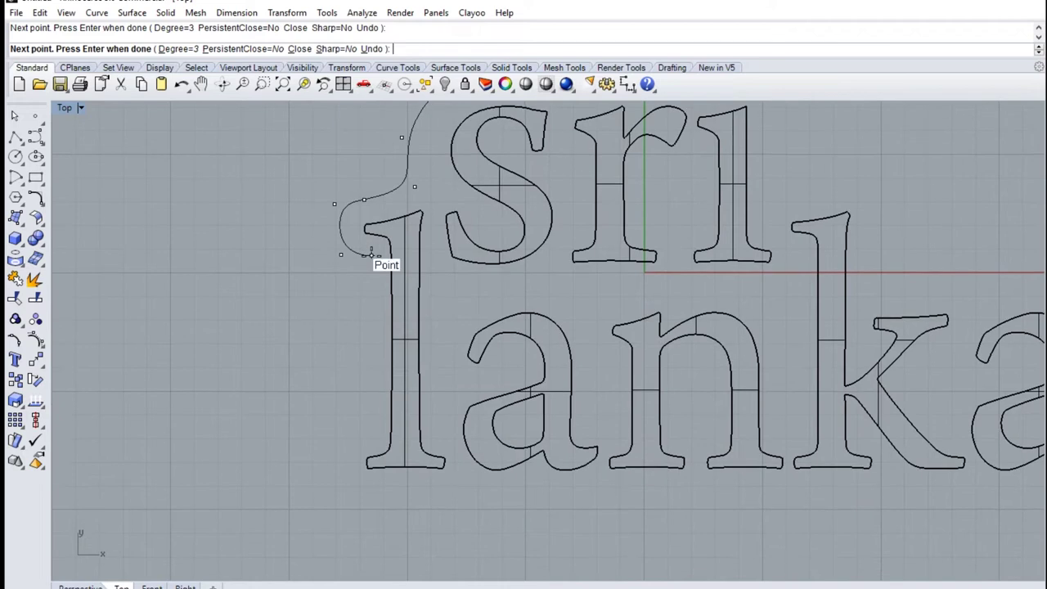
{"action": "left_click", "coordinate": [372, 431]}
{"action": "left_click", "coordinate": [345, 448]}
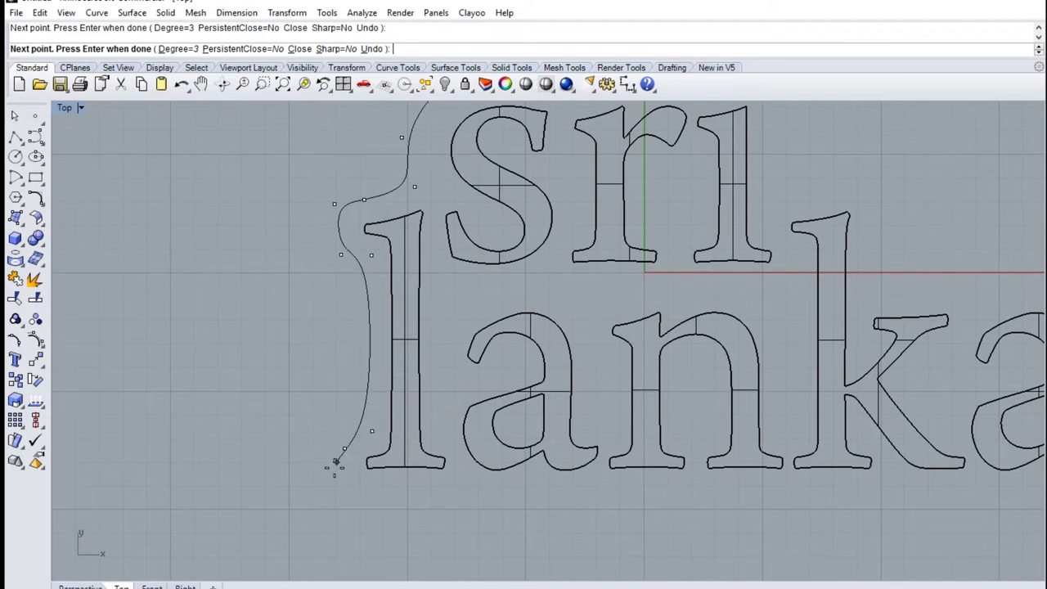
{"action": "left_click", "coordinate": [347, 495]}
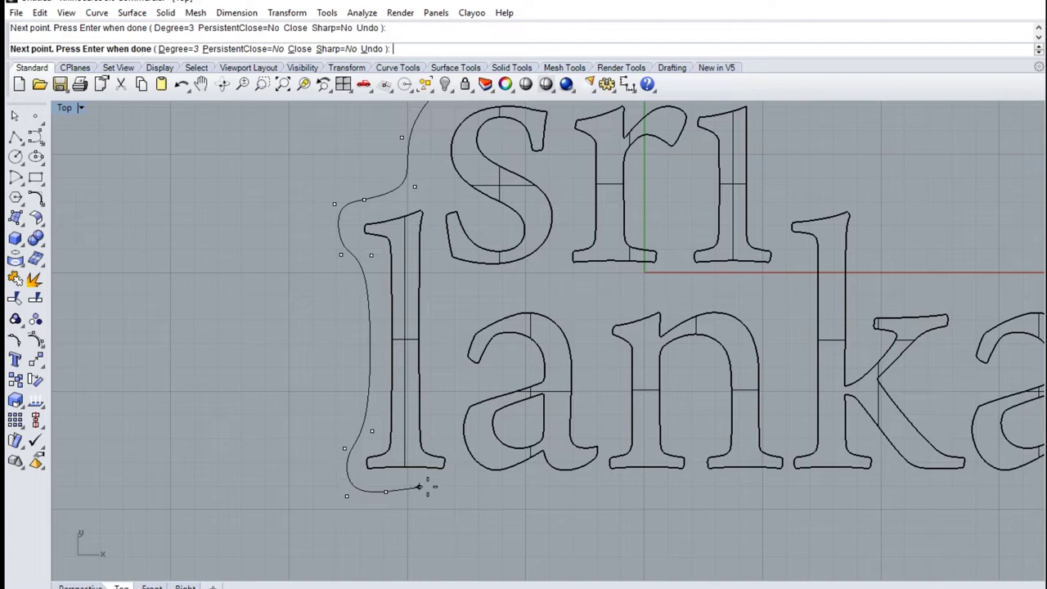
Extend the outline curve under the l, first a and n to the k, replacing one misplaced point along the way.
{"action": "left_click", "coordinate": [455, 492]}
{"action": "left_click", "coordinate": [461, 466]}
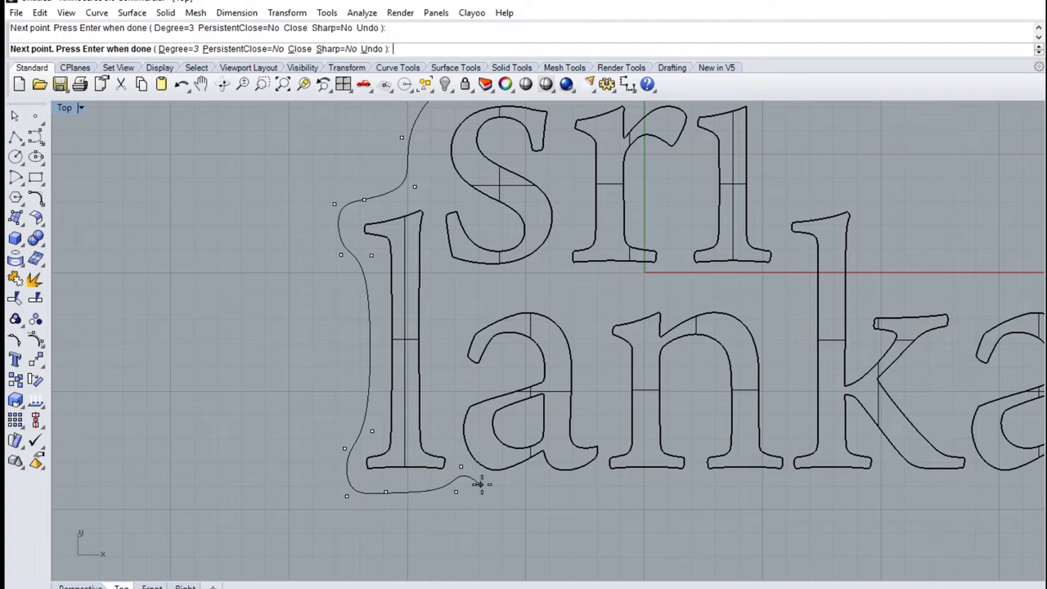
{"action": "left_click", "coordinate": [487, 490]}
{"action": "left_click", "coordinate": [586, 490]}
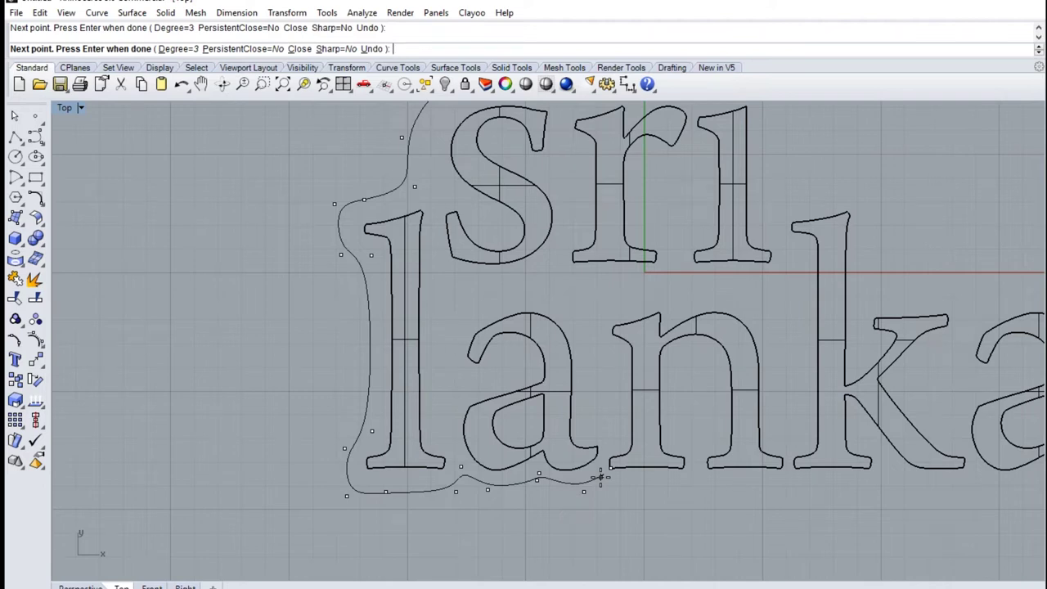
{"action": "left_click", "coordinate": [180, 83]}
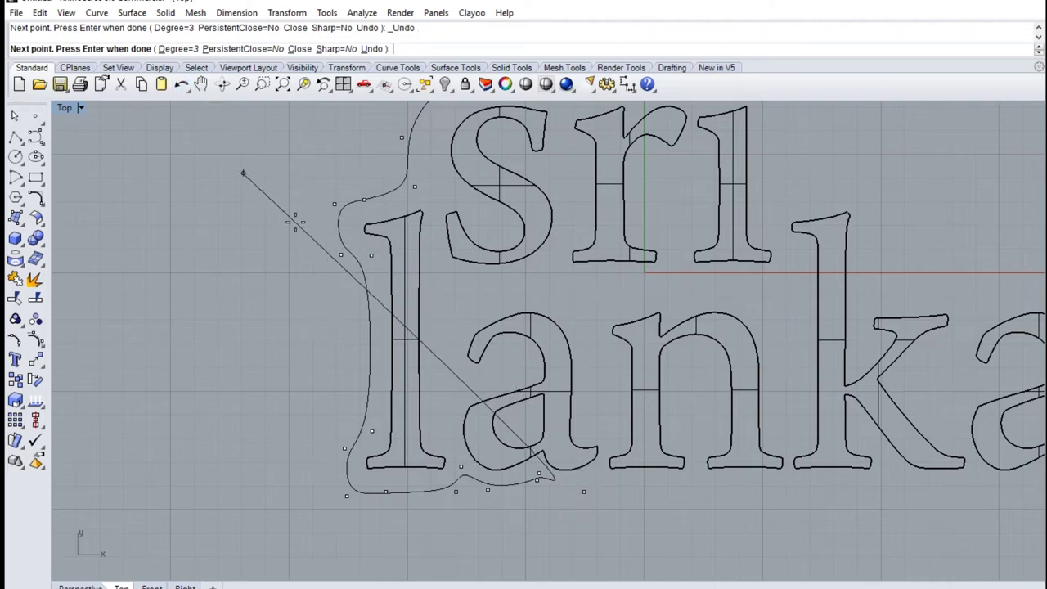
{"action": "left_click", "coordinate": [597, 479]}
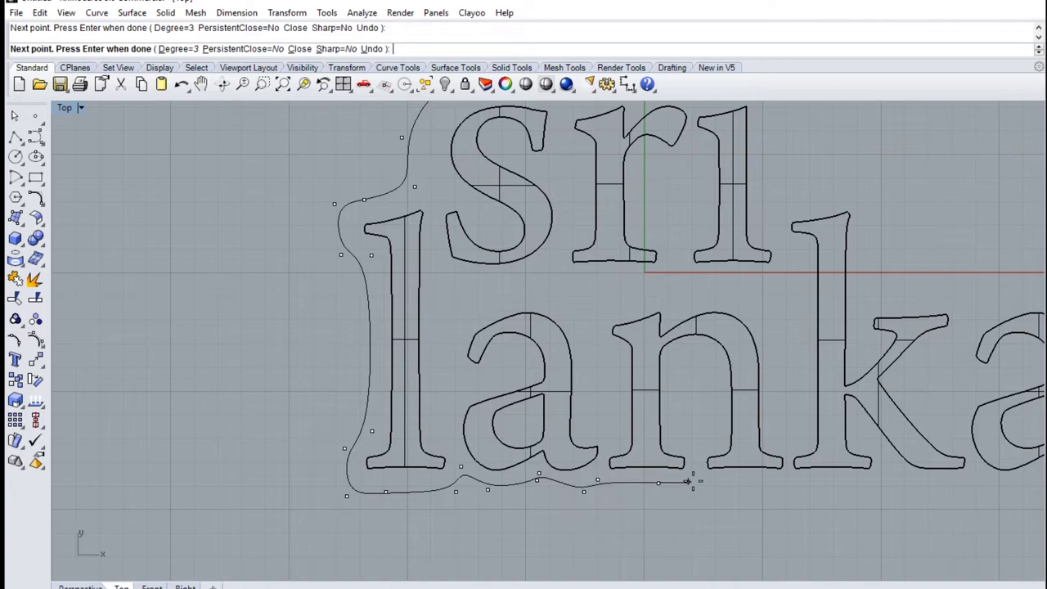
{"action": "left_click", "coordinate": [694, 481]}
{"action": "right_click_drag", "start_coordinate": [763, 486], "coordinate": [502, 489]}
{"action": "left_click", "coordinate": [502, 489]}
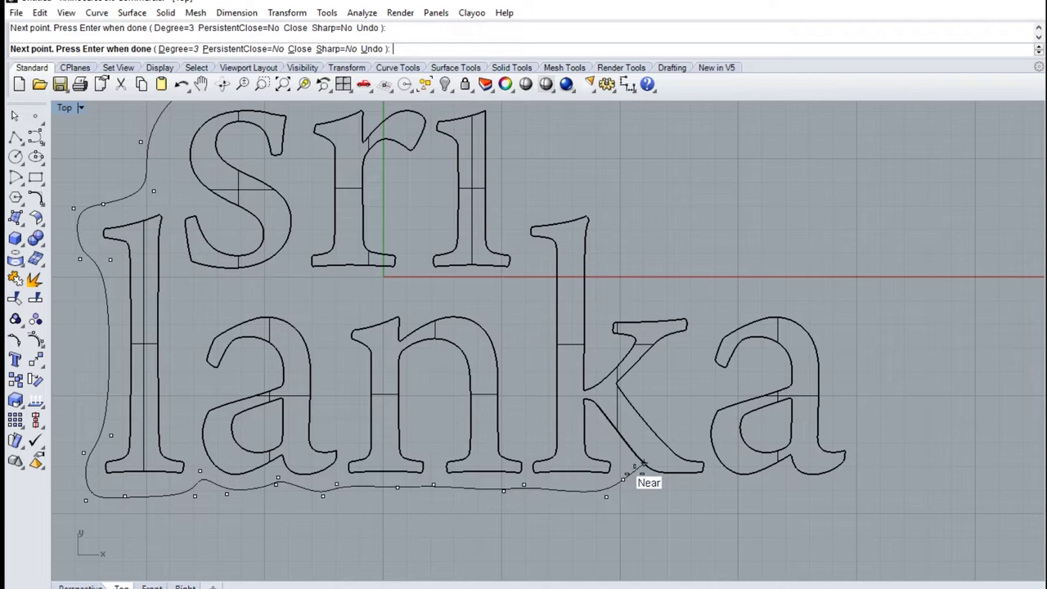
Carry the outline curve beneath the k's legs and the bowl of the last a, dipping into the gaps between them.
{"action": "scroll", "coordinate": [629, 473], "scroll_direction": "up", "scroll_amount": 8}
{"action": "left_click", "coordinate": [624, 456]}
{"action": "left_click", "coordinate": [705, 508]}
{"action": "left_click", "coordinate": [792, 512]}
{"action": "left_click", "coordinate": [825, 477]}
{"action": "right_click_drag", "start_coordinate": [859, 498], "coordinate": [444, 467]}
{"action": "scroll", "coordinate": [543, 459], "scroll_direction": "down", "scroll_amount": 5}
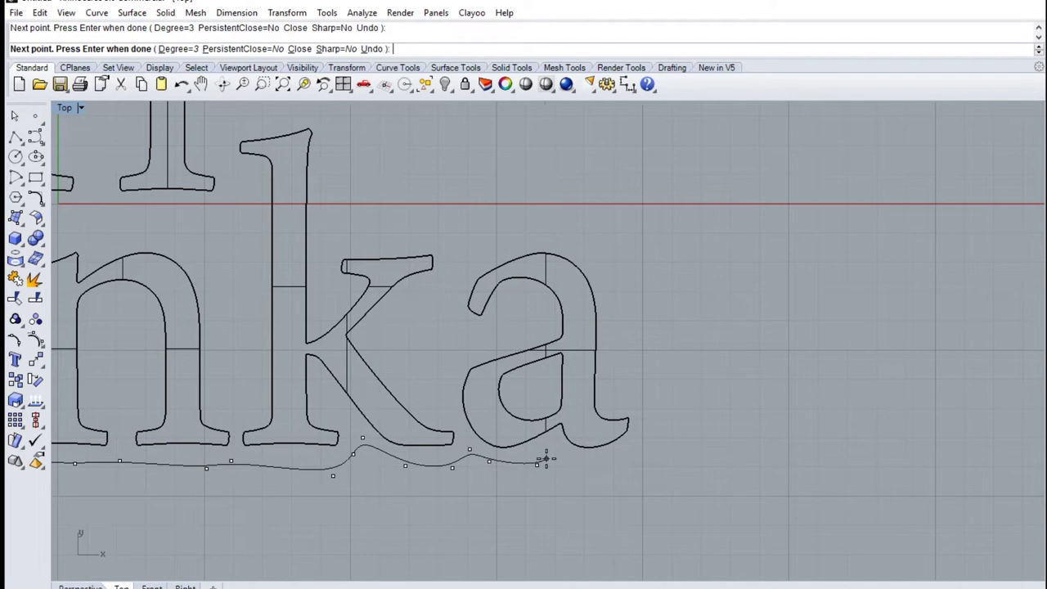
Wrap the outline curve around the tail of the last a and up along its outer stem.
{"action": "scroll", "coordinate": [546, 460], "scroll_direction": "up", "scroll_amount": 5}
{"action": "left_click", "coordinate": [575, 422]}
{"action": "left_click", "coordinate": [675, 478]}
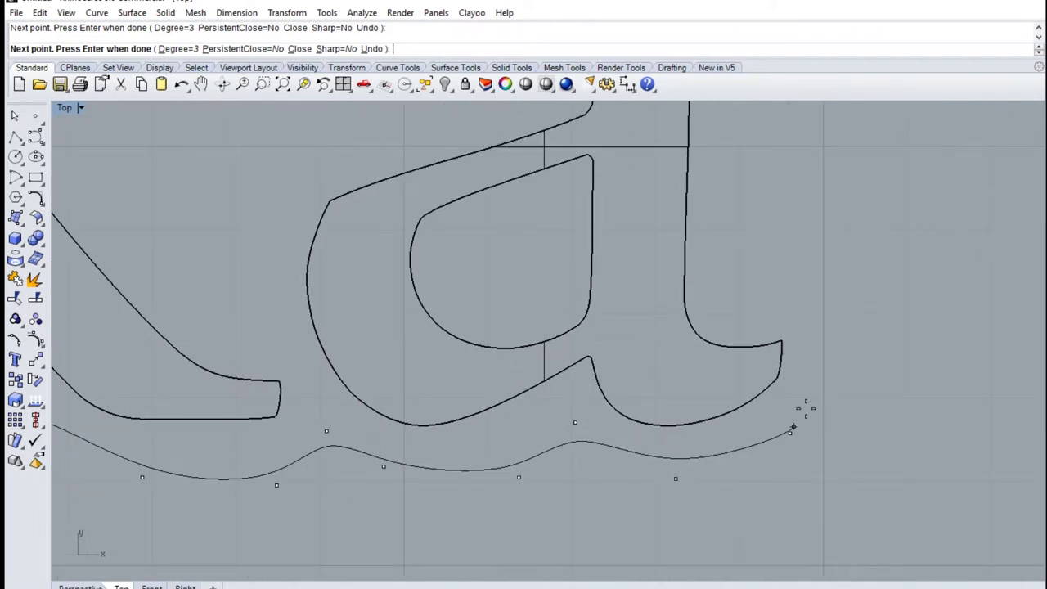
{"action": "left_click", "coordinate": [825, 348]}
{"action": "left_click", "coordinate": [817, 293]}
{"action": "left_click", "coordinate": [741, 308]}
{"action": "right_click_drag", "start_coordinate": [729, 287], "coordinate": [636, 432]}
{"action": "scroll", "coordinate": [645, 364], "scroll_direction": "down", "scroll_amount": 2}
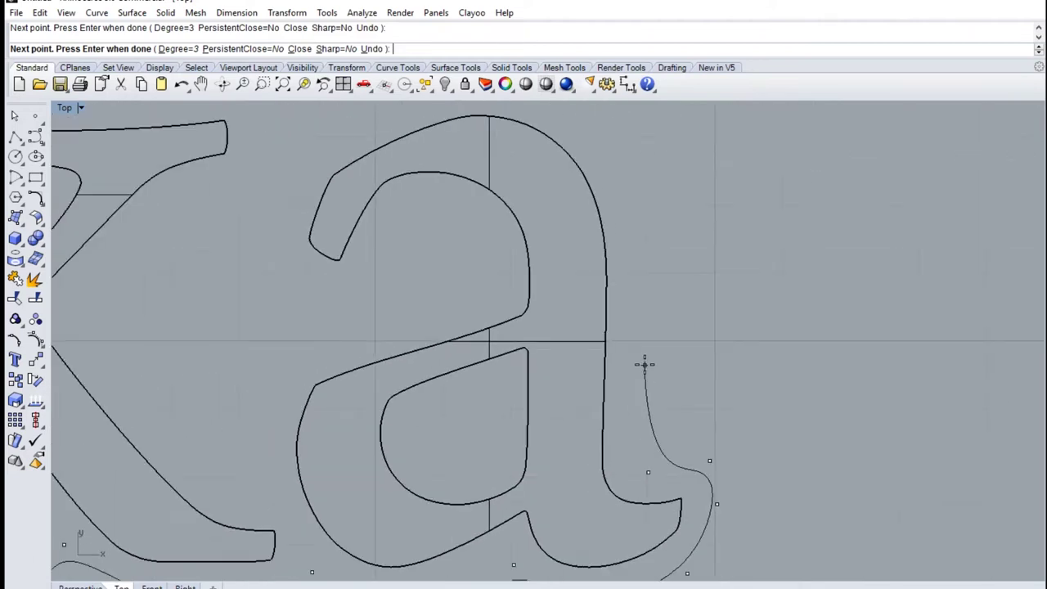
{"action": "scroll", "coordinate": [645, 364], "scroll_direction": "down", "scroll_amount": 2}
{"action": "left_click", "coordinate": [649, 265]}
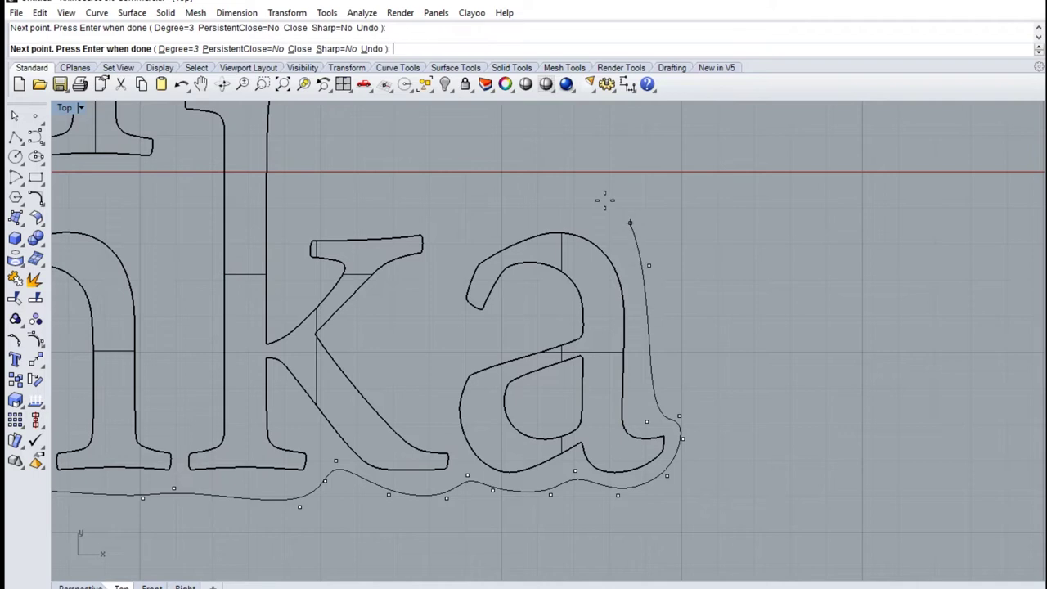
Run the outline curve over the top of the last a and the k's arm to the k's stem.
{"action": "left_click", "coordinate": [627, 204]}
{"action": "left_click", "coordinate": [518, 197]}
{"action": "left_click", "coordinate": [455, 255]}
{"action": "left_click", "coordinate": [444, 205]}
{"action": "scroll", "coordinate": [311, 217], "scroll_direction": "down", "scroll_amount": 3}
{"action": "left_click", "coordinate": [311, 214]}
Route the outline curve up and over the top of the k's stem toward the i.
{"action": "scroll", "coordinate": [306, 196], "scroll_direction": "up", "scroll_amount": 5}
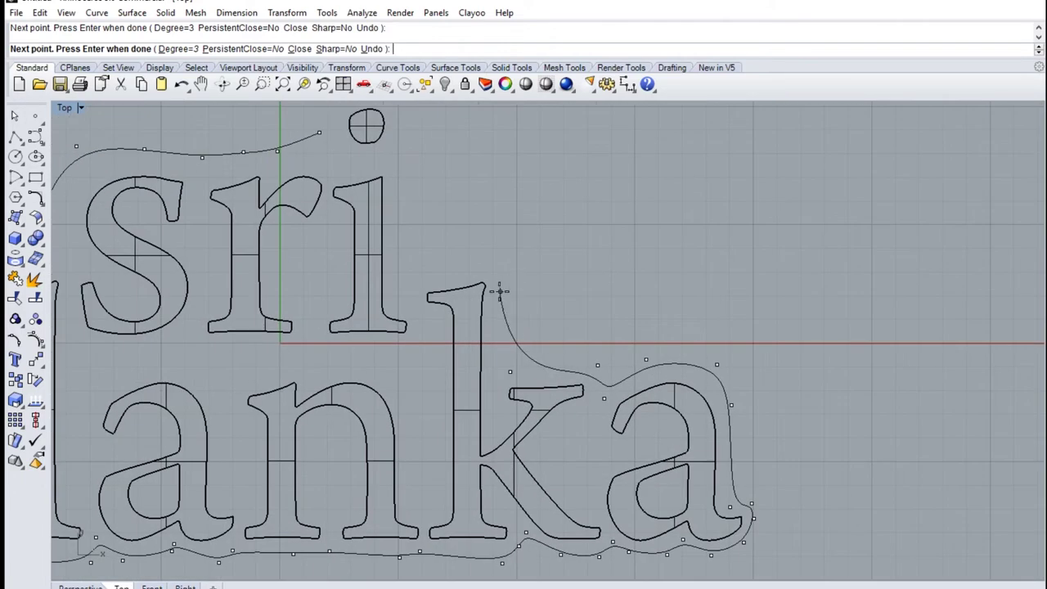
{"action": "left_click", "coordinate": [515, 288]}
{"action": "left_click", "coordinate": [533, 249]}
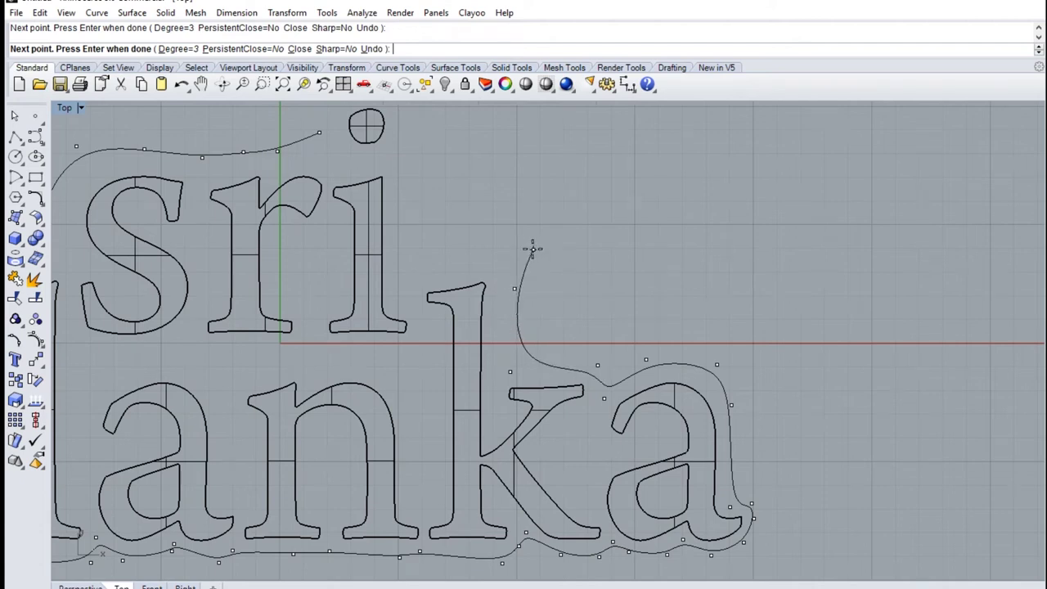
{"action": "left_click", "coordinate": [477, 252]}
{"action": "left_click", "coordinate": [415, 275]}
Bring the outline curve up beside the i and around its dot, closing it at the start point.
{"action": "right_click_drag", "start_coordinate": [413, 187], "coordinate": [501, 367]}
{"action": "left_click", "coordinate": [501, 367]}
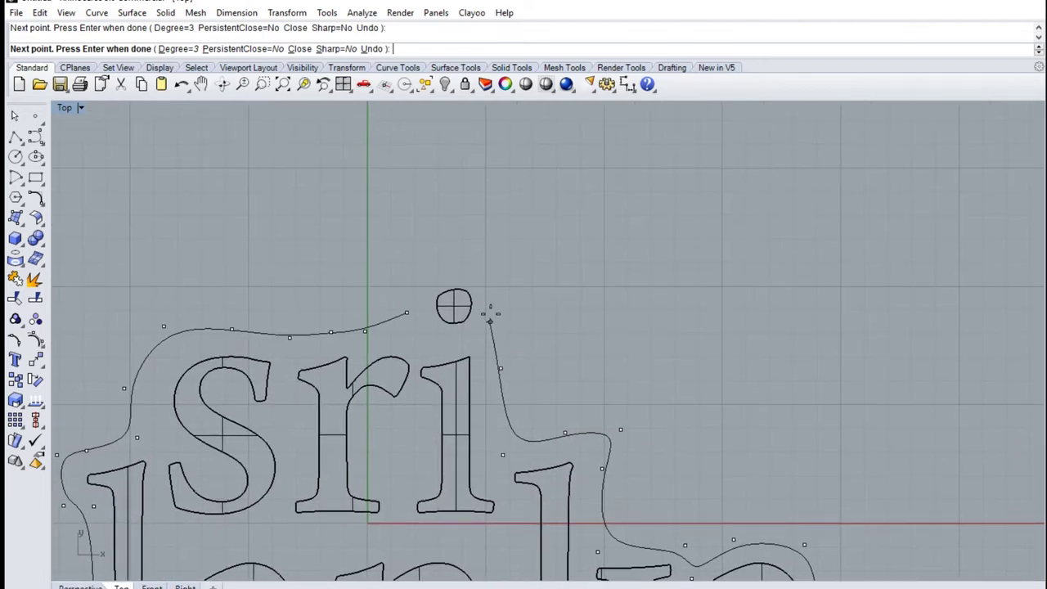
{"action": "left_click", "coordinate": [507, 290]}
{"action": "left_click", "coordinate": [464, 247]}
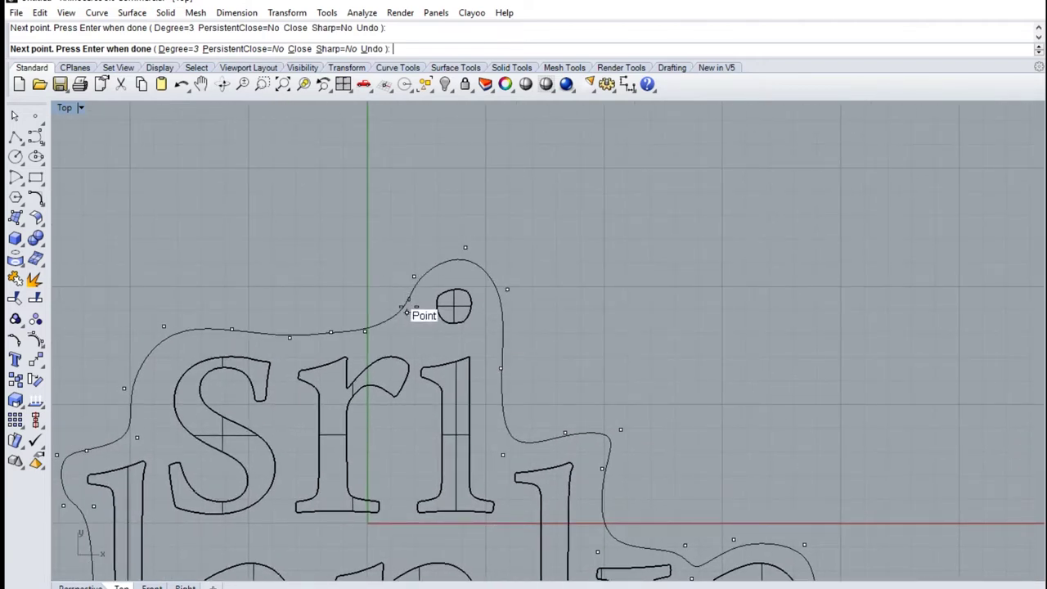
{"action": "left_click", "coordinate": [409, 306]}
{"action": "scroll", "coordinate": [409, 306], "scroll_direction": "down", "scroll_amount": 5}
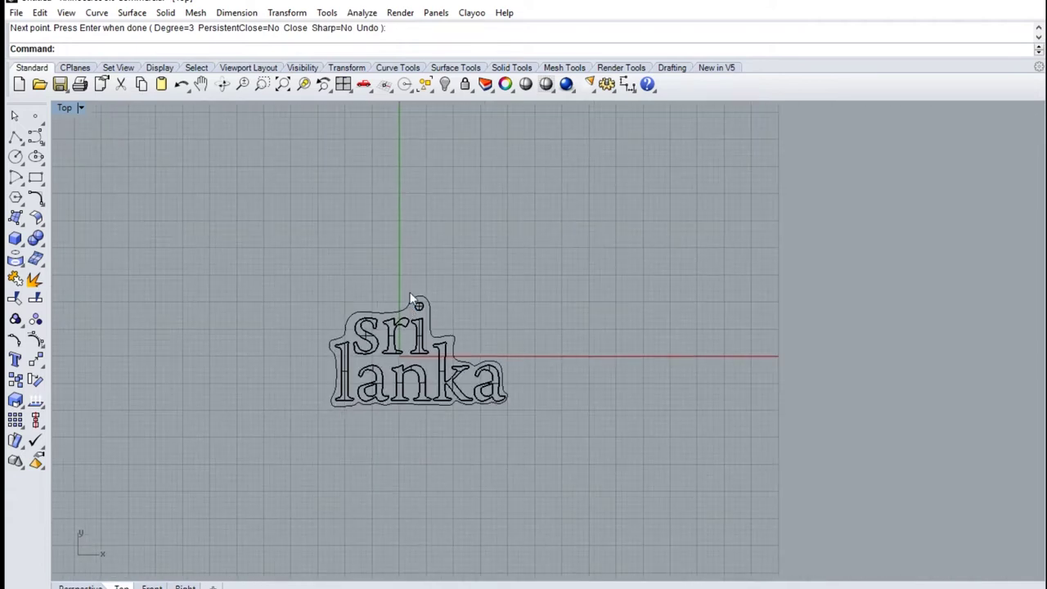
{"action": "scroll", "coordinate": [361, 336], "scroll_direction": "up", "scroll_amount": 5}
{"action": "scroll", "coordinate": [361, 333], "scroll_direction": "down", "scroll_amount": 2}
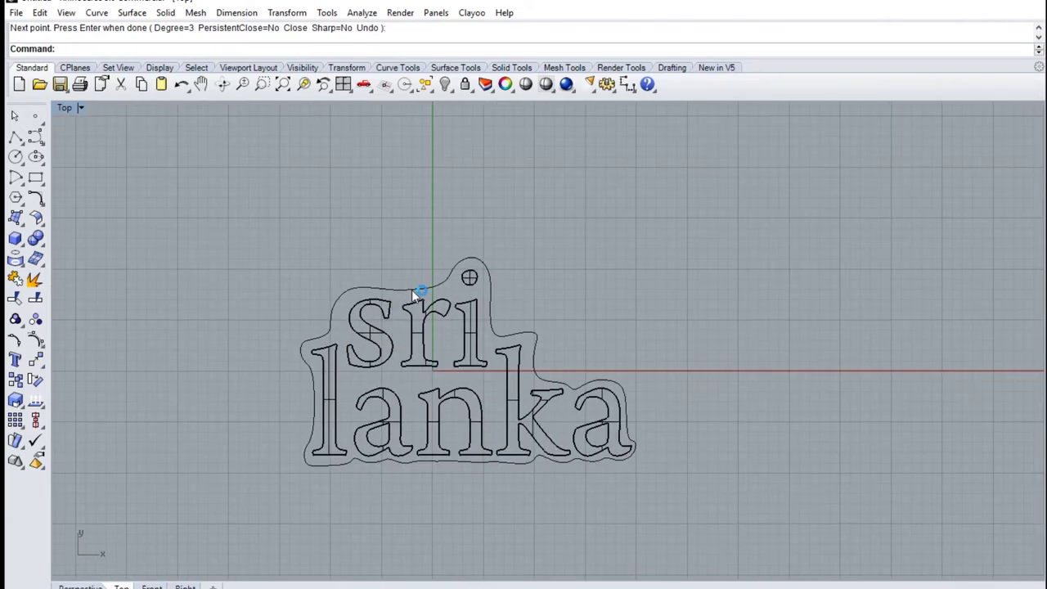
Restore the four-viewport layout and extrude the closed outline as a solid on both sides into a thin backing plate for the letters.
{"action": "double_click", "coordinate": [67, 108]}
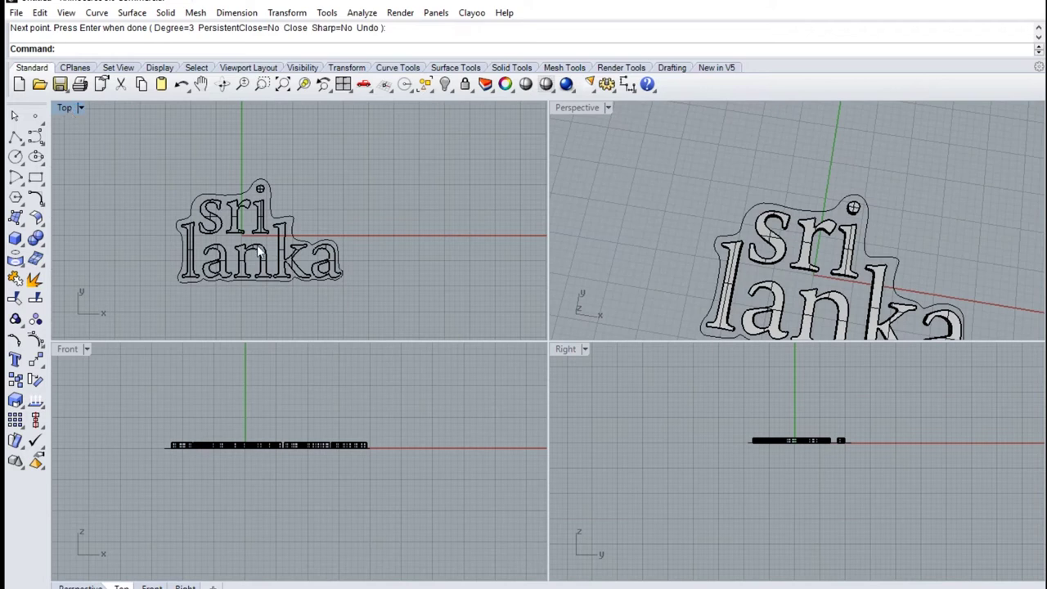
{"action": "left_click", "coordinate": [226, 198]}
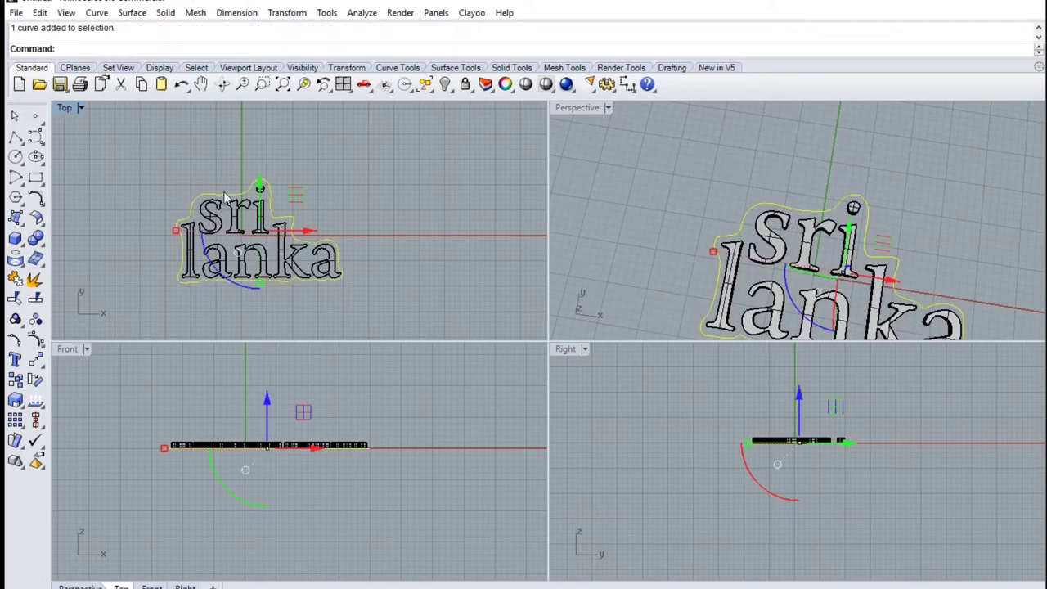
{"action": "left_click", "coordinate": [23, 255]}
{"action": "left_click", "coordinate": [77, 286]}
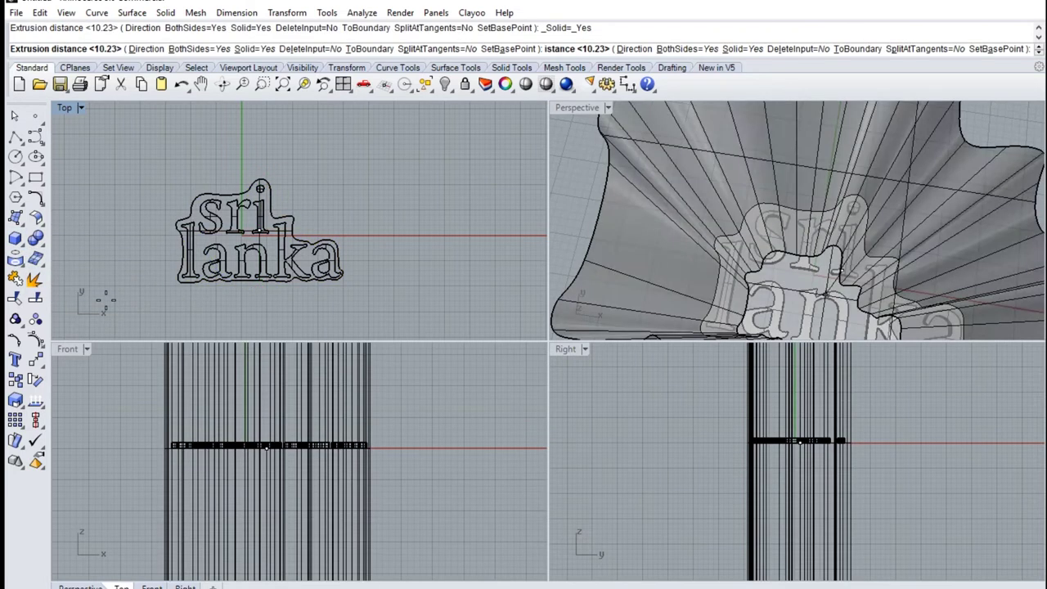
{"action": "scroll", "coordinate": [236, 444], "scroll_direction": "up", "scroll_amount": 4}
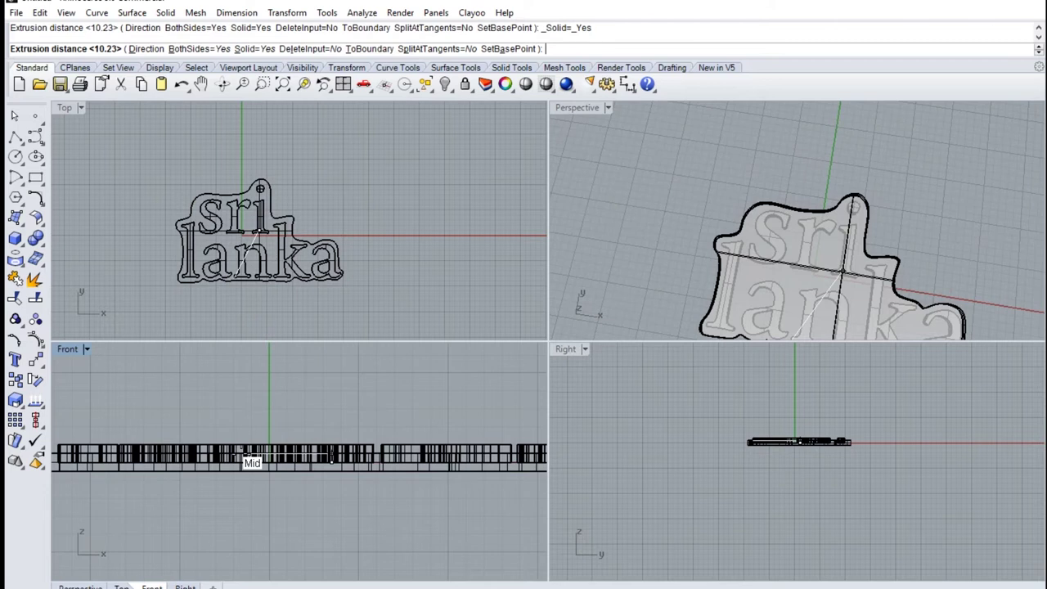
{"action": "left_click", "coordinate": [245, 459]}
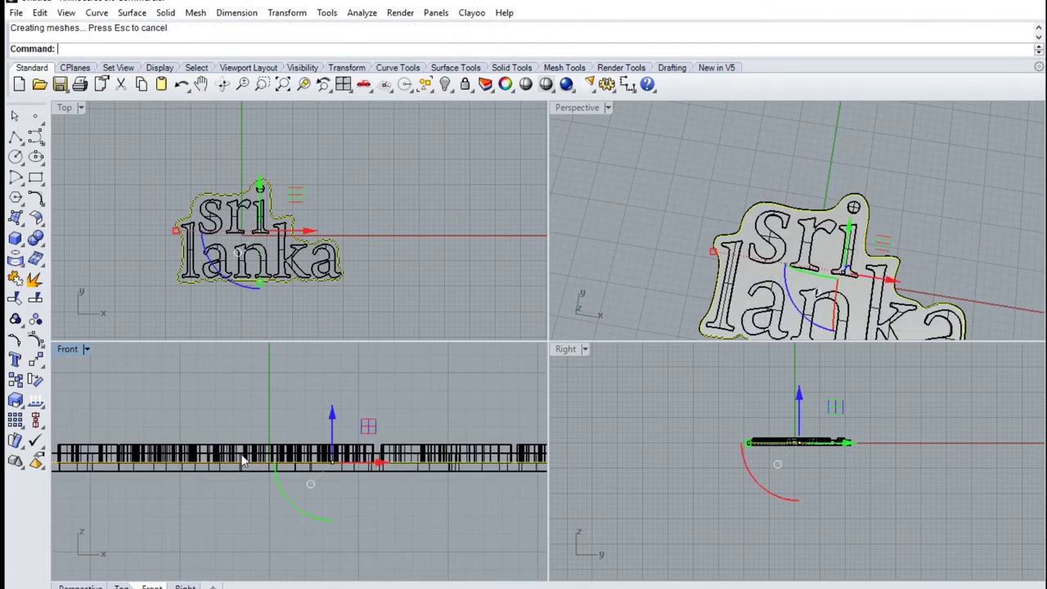
Lower the outline curve and the extruded backing plate in the front view so the plate sits beneath the letters.
{"action": "right_click_drag", "start_coordinate": [634, 255], "coordinate": [710, 161]}
{"action": "right_click_drag", "start_coordinate": [862, 317], "coordinate": [866, 270]}
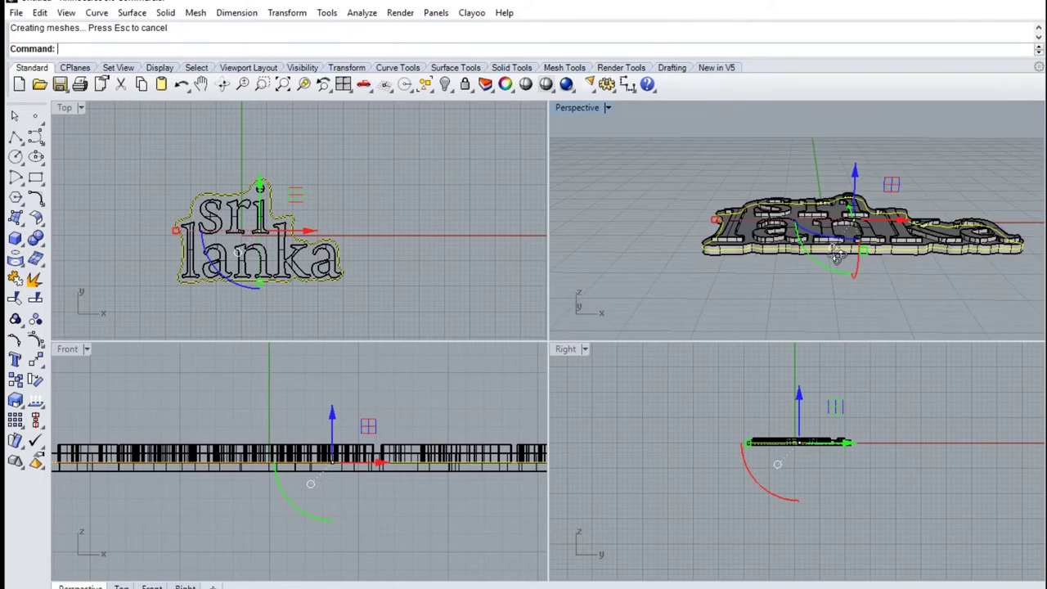
{"action": "left_click_drag", "start_coordinate": [333, 415], "coordinate": [332, 420]}
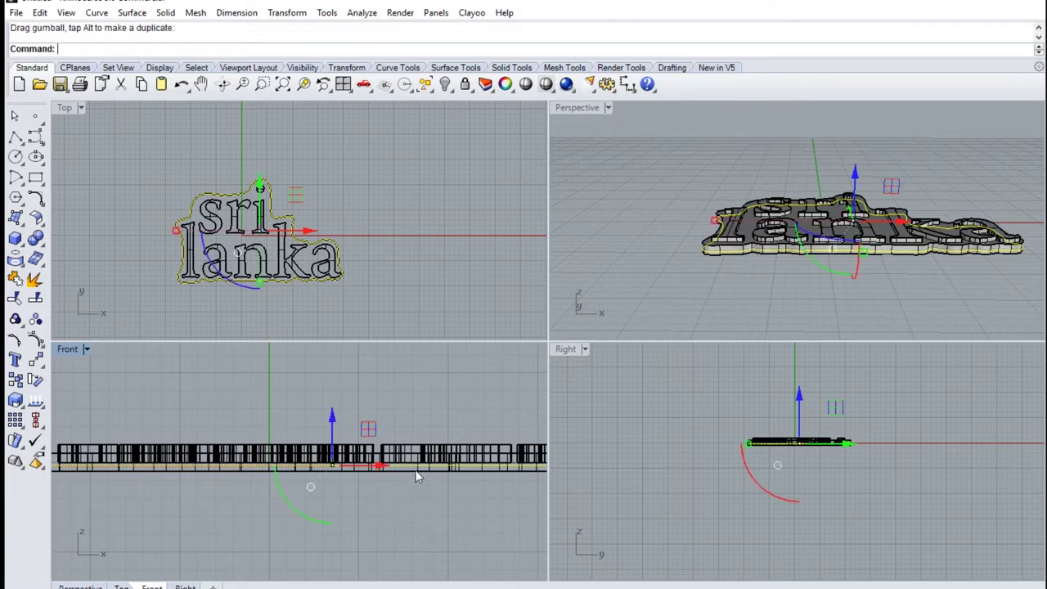
{"action": "left_click", "coordinate": [415, 470]}
{"action": "left_click_drag", "start_coordinate": [331, 413], "coordinate": [328, 420]}
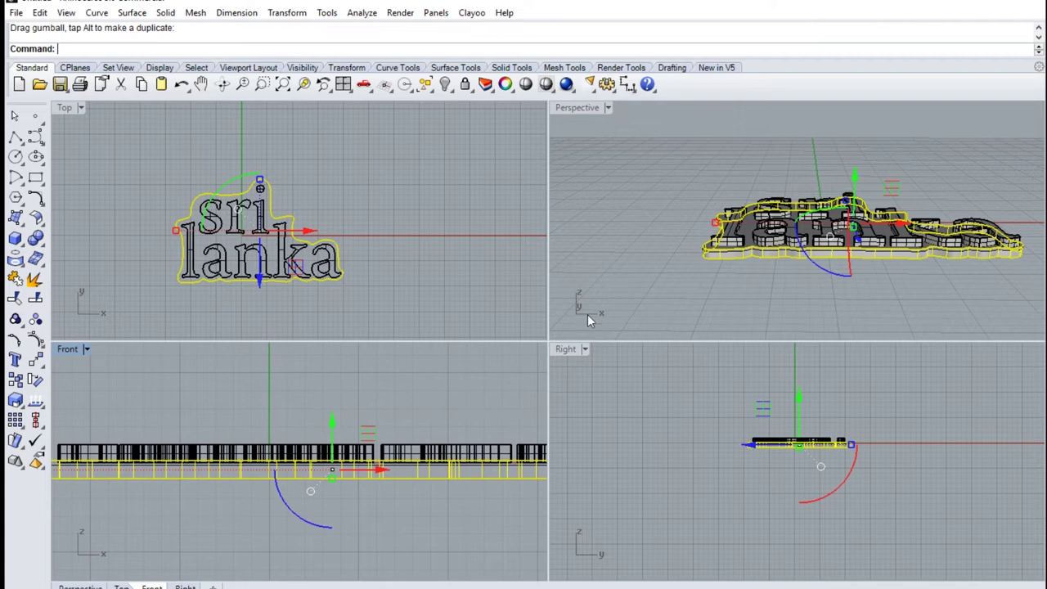
{"action": "left_click", "coordinate": [659, 254]}
{"action": "mouse_move", "coordinate": [659, 249]}
{"action": "right_mouse_down"}
{"action": "mouse_move", "coordinate": [660, 272]}
{"action": "mouse_move", "coordinate": [673, 258]}
{"action": "right_mouse_up"}
{"action": "right_click_drag", "start_coordinate": [359, 210], "coordinate": [431, 187]}
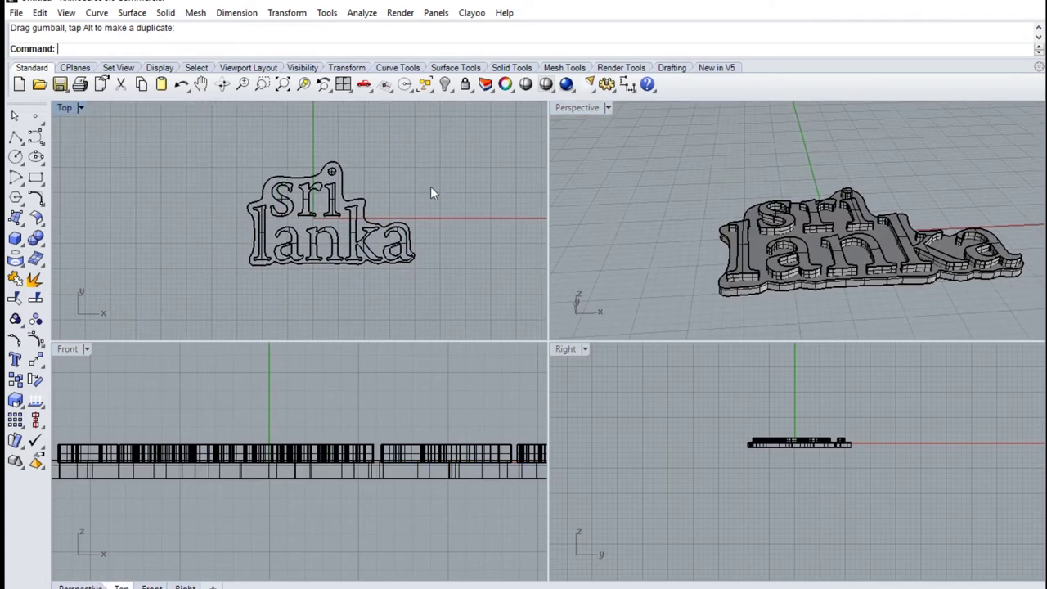
Select all the letters and the backing plate and mark their combined volume centroid with a point.
{"action": "right_click_drag", "start_coordinate": [930, 218], "coordinate": [874, 211]}
{"action": "right_click_drag", "start_coordinate": [786, 174], "coordinate": [818, 204]}
{"action": "scroll", "coordinate": [846, 237], "scroll_direction": "up", "scroll_amount": 3}
{"action": "right_click_drag", "start_coordinate": [848, 245], "coordinate": [872, 171]}
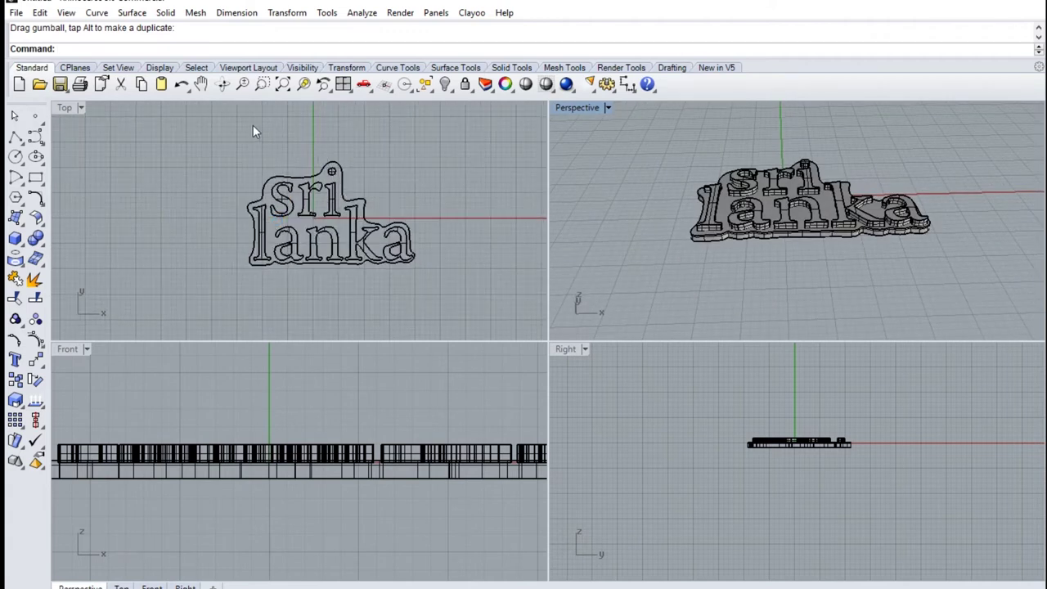
{"action": "left_click_drag", "start_coordinate": [234, 135], "coordinate": [422, 294]}
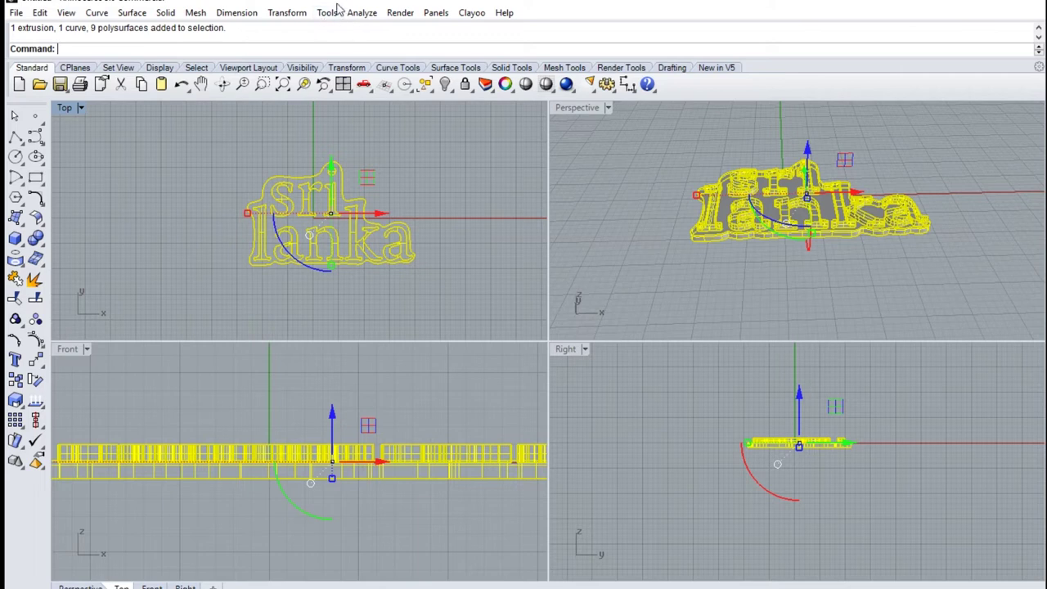
{"action": "left_click", "coordinate": [359, 16]}
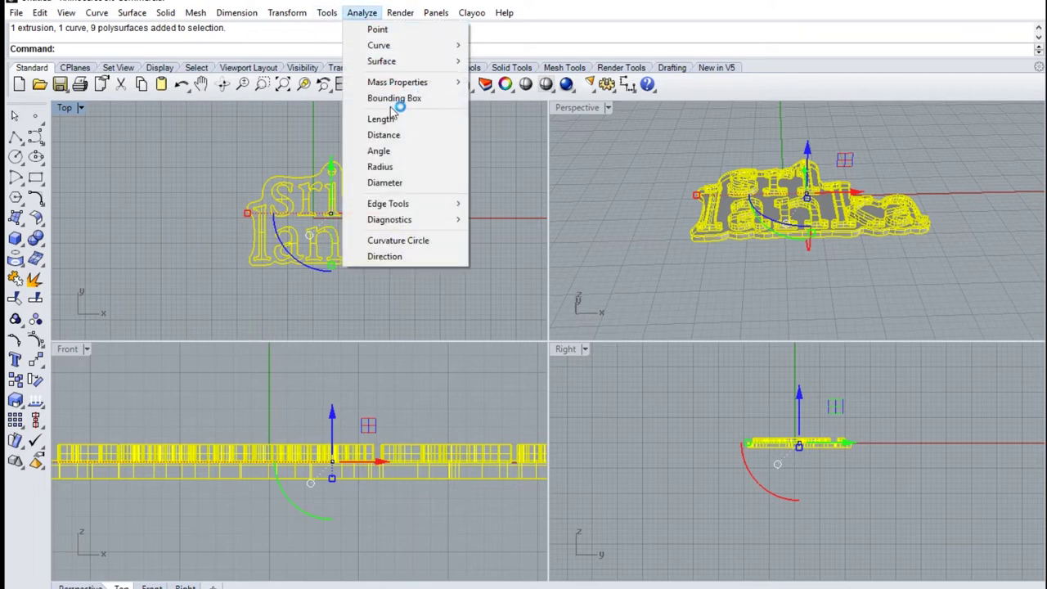
{"action": "mouse_move", "coordinate": [402, 85]}
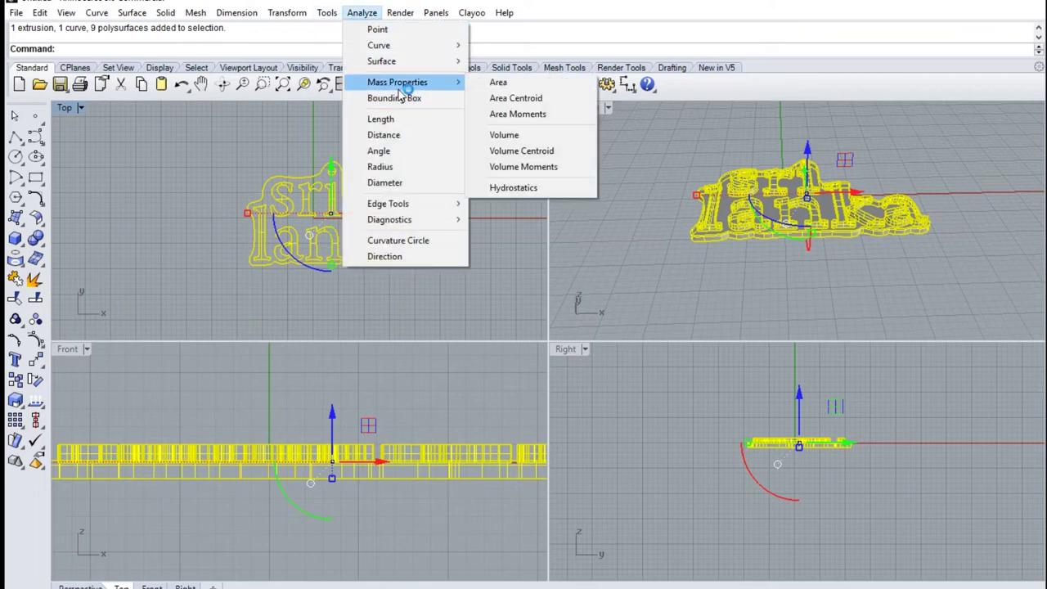
{"action": "left_click", "coordinate": [554, 154]}
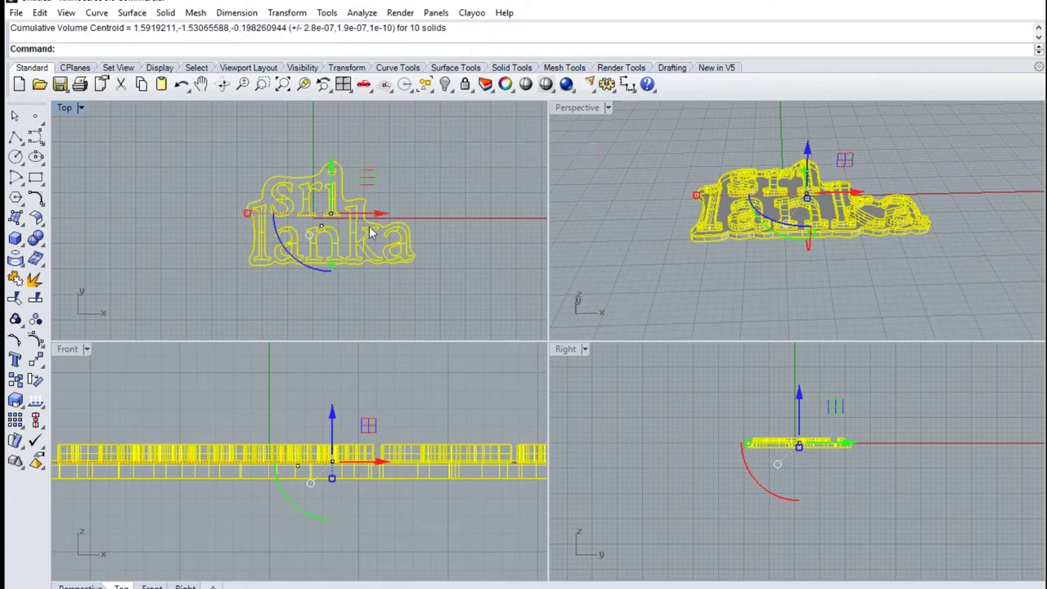
{"action": "left_click", "coordinate": [401, 195]}
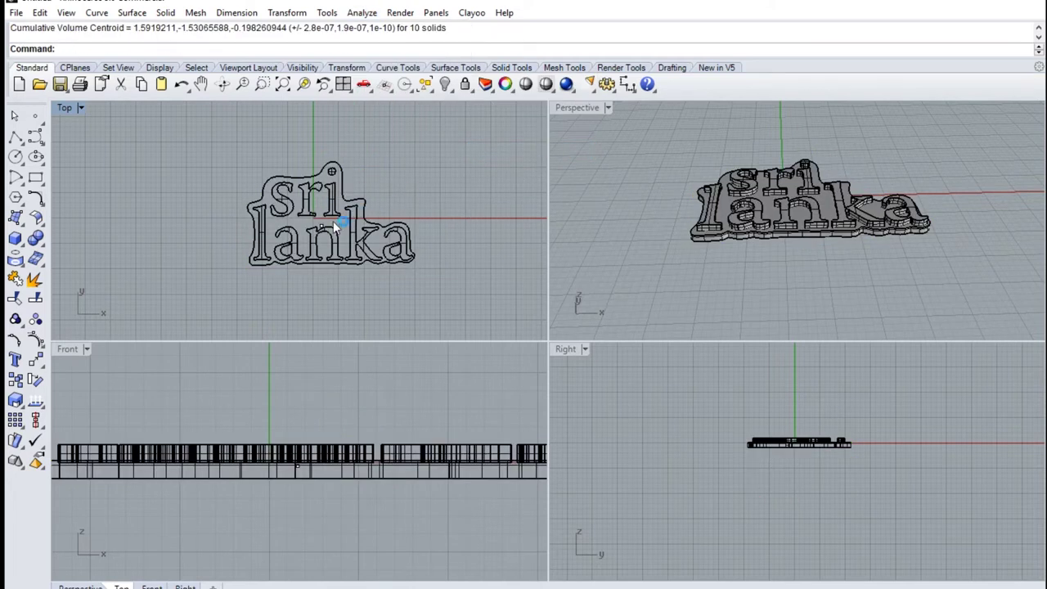
Draw a vertical both-sides line centred on the centroid point, extending above and below the nameplate.
{"action": "scroll", "coordinate": [334, 222], "scroll_direction": "up", "scroll_amount": 5}
{"action": "scroll", "coordinate": [333, 222], "scroll_direction": "down", "scroll_amount": 3}
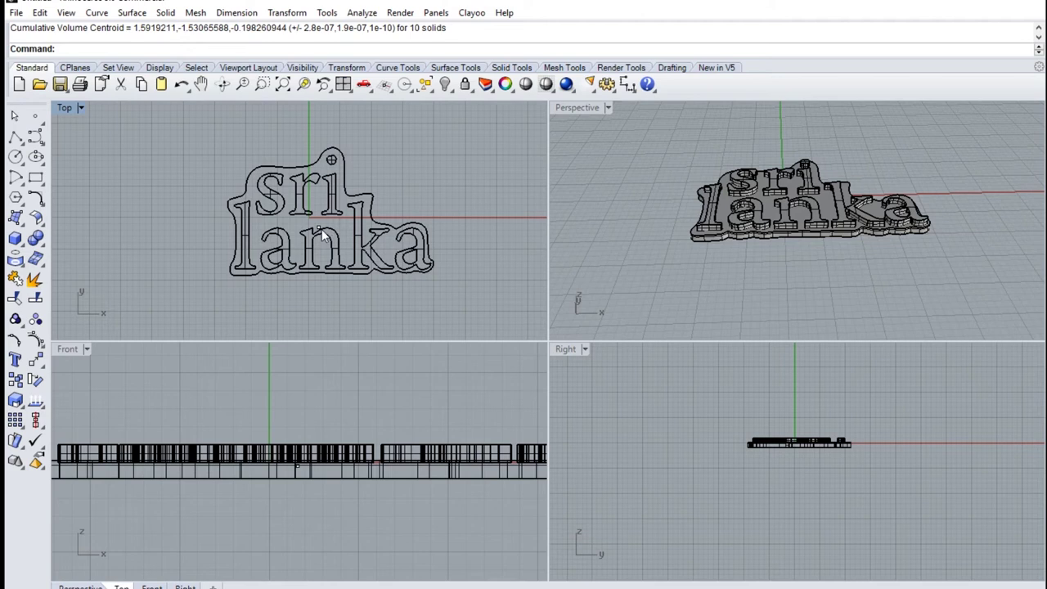
{"action": "left_click", "coordinate": [319, 225]}
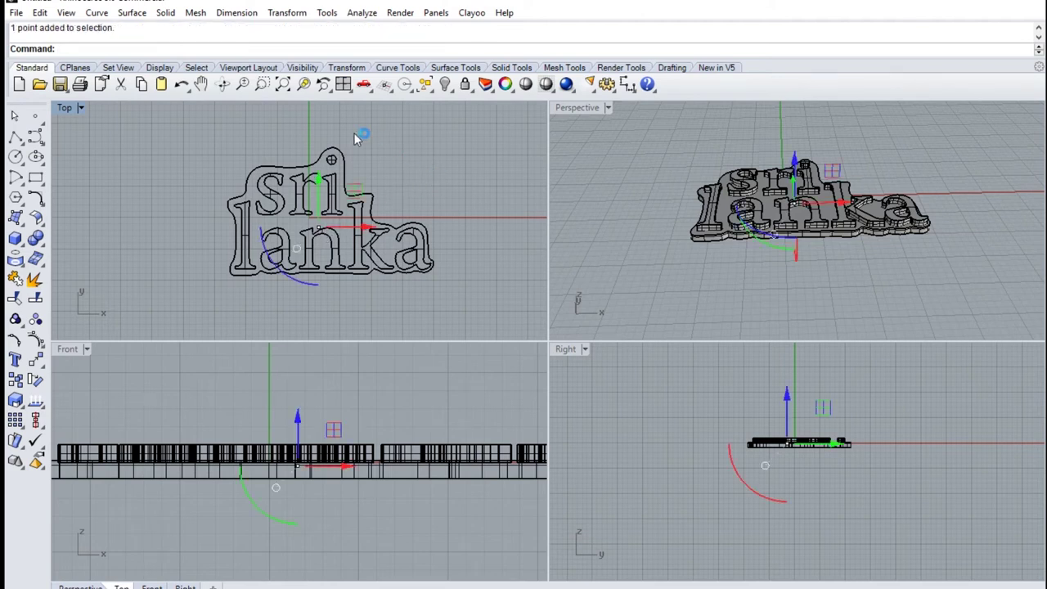
{"action": "left_click", "coordinate": [22, 144]}
{"action": "left_click", "coordinate": [99, 145]}
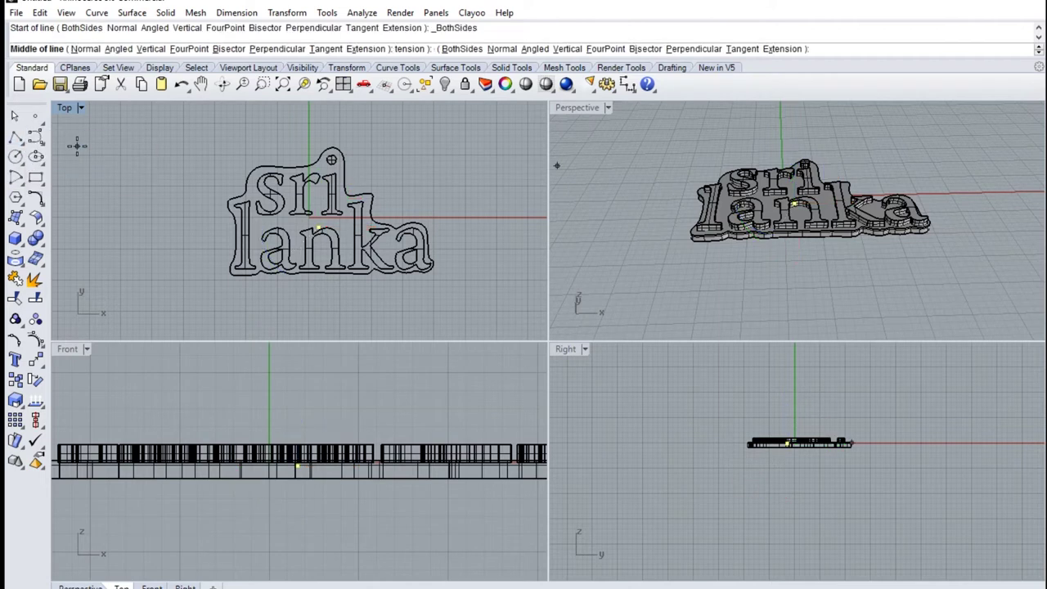
{"action": "left_click", "coordinate": [318, 227]}
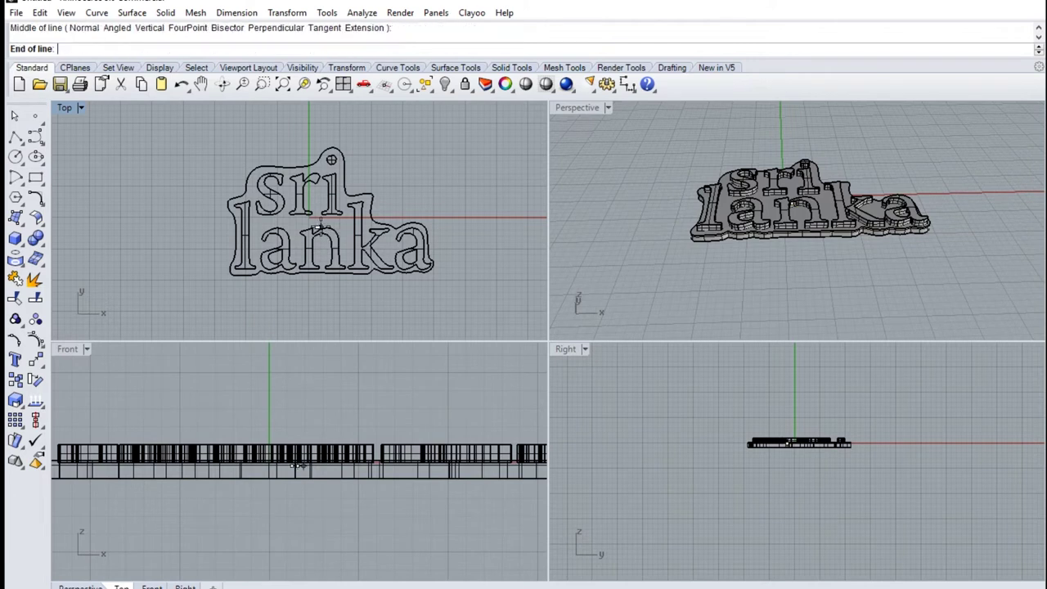
{"action": "left_click", "coordinate": [317, 127]}
{"action": "key", "text": "Escape"}
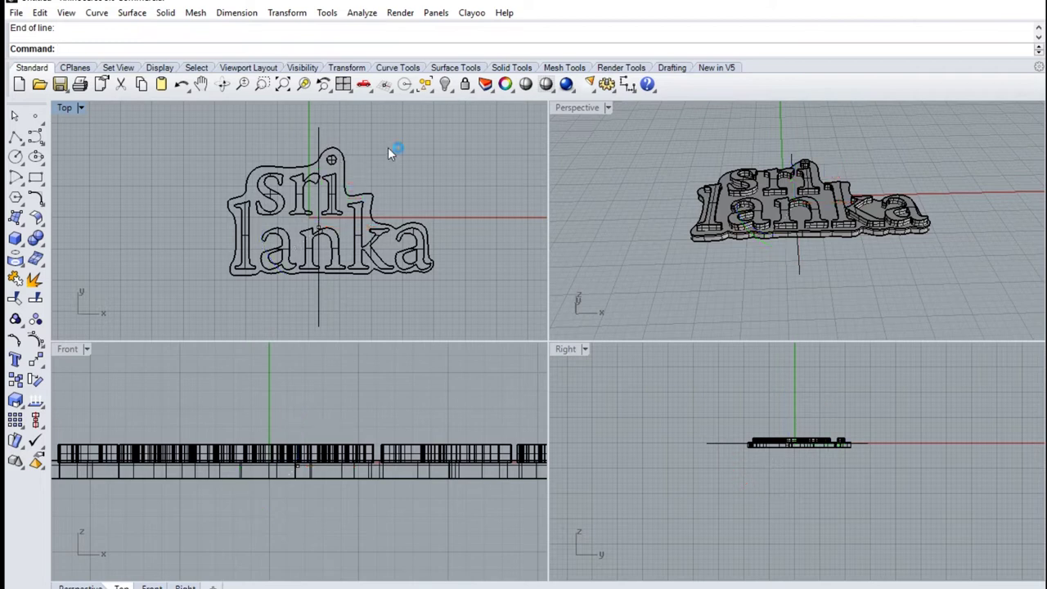
Draw a small circle centred on the upper end of the vertical centroid line, above the nameplate.
{"action": "scroll", "coordinate": [388, 152], "scroll_direction": "down", "scroll_amount": 2}
{"action": "right_click_drag", "start_coordinate": [388, 152], "coordinate": [369, 234]}
{"action": "scroll", "coordinate": [346, 237], "scroll_direction": "up", "scroll_amount": 1}
{"action": "scroll", "coordinate": [347, 237], "scroll_direction": "up", "scroll_amount": 2}
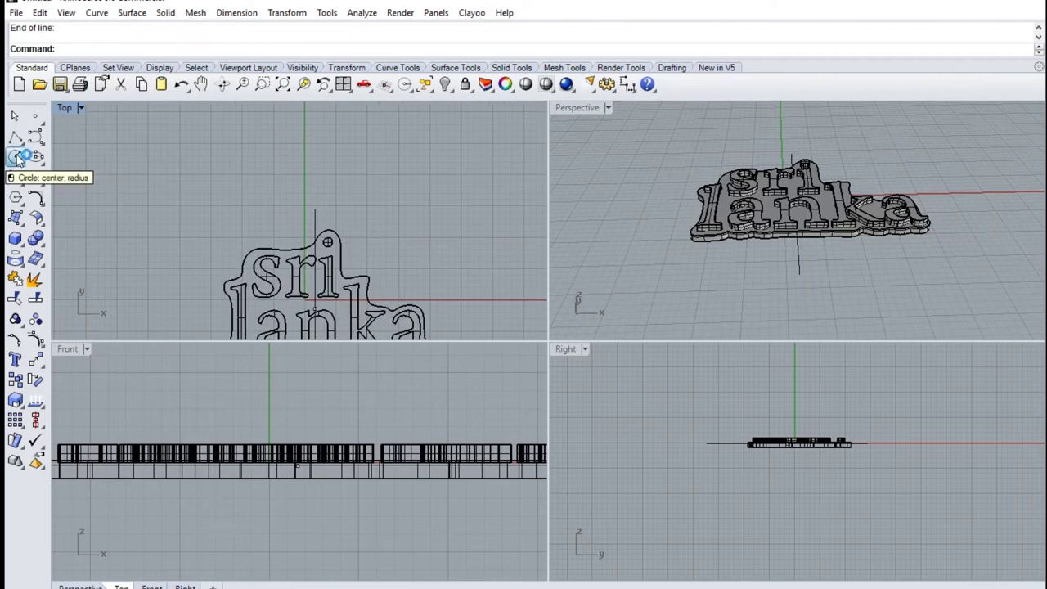
{"action": "left_click", "coordinate": [16, 157]}
{"action": "left_click", "coordinate": [314, 211]}
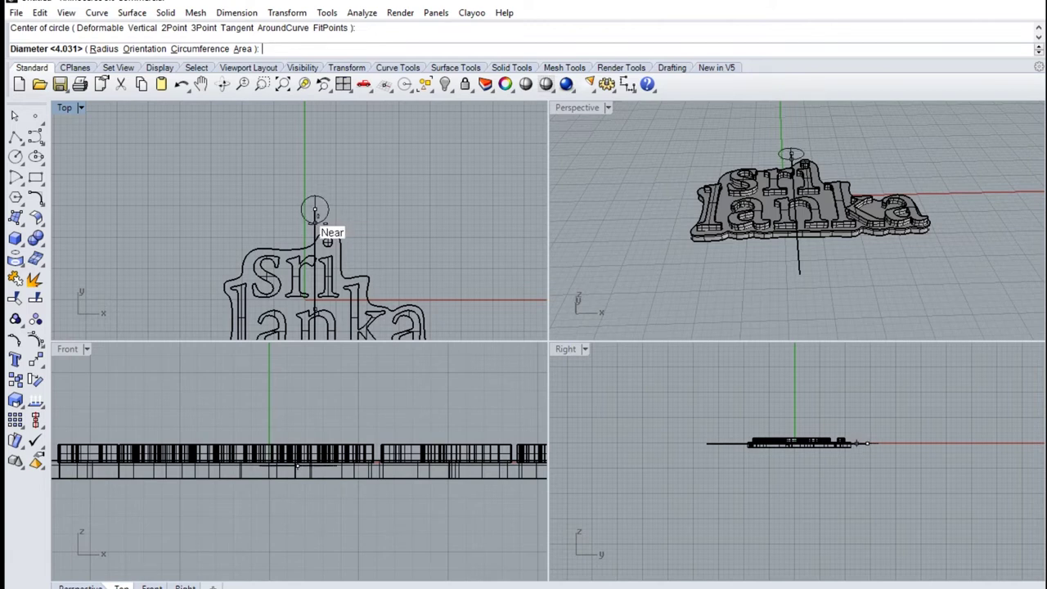
{"action": "left_click", "coordinate": [316, 223]}
{"action": "scroll", "coordinate": [342, 206], "scroll_direction": "down", "scroll_amount": 3}
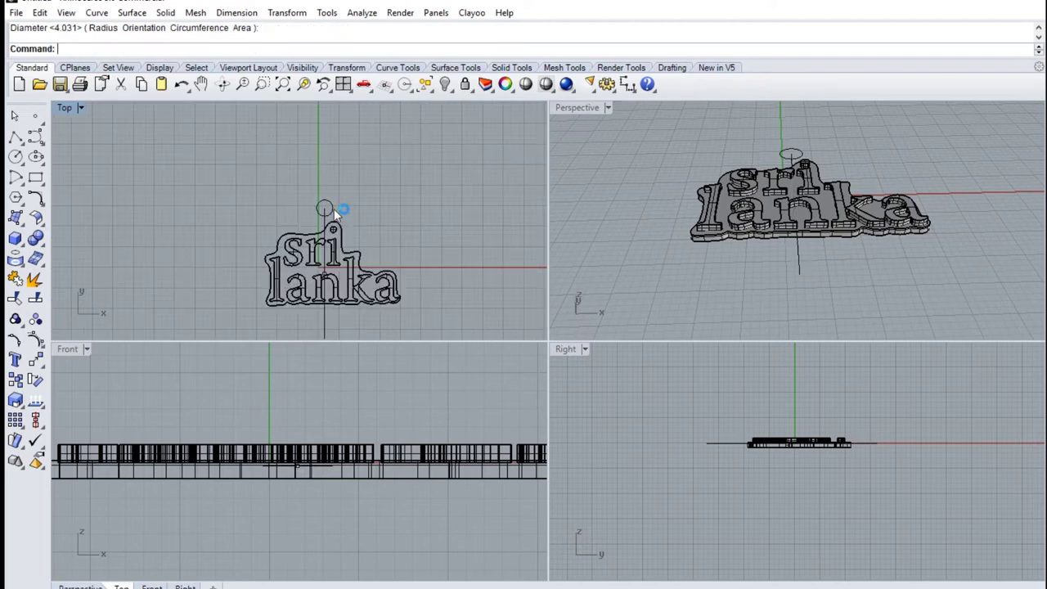
Turn the small circle into a solid ring with a closed pipe of radius 0.7.
{"action": "left_click", "coordinate": [337, 209]}
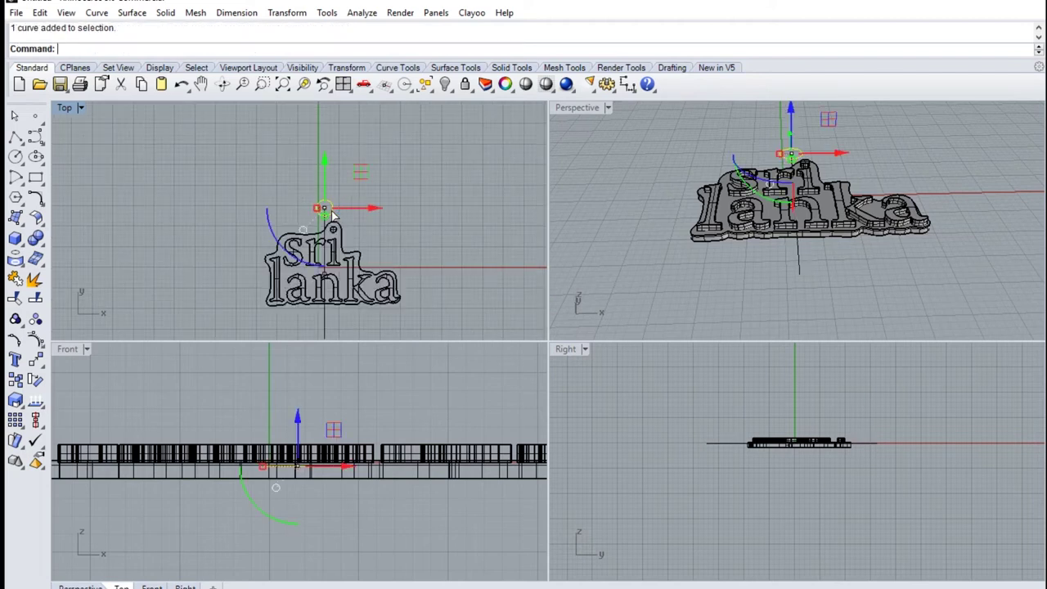
{"action": "left_click", "coordinate": [20, 242]}
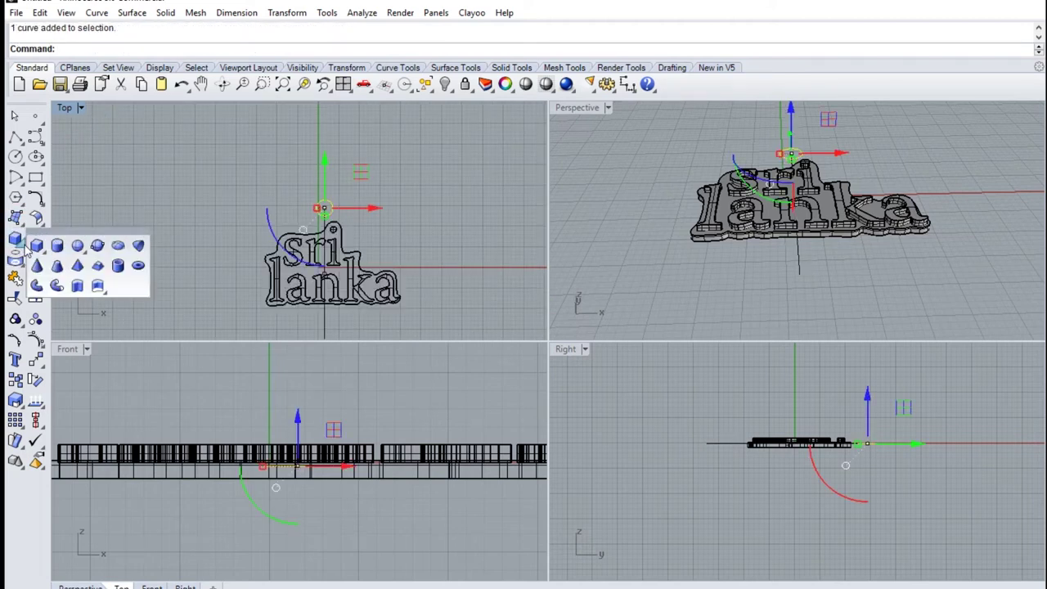
{"action": "left_click", "coordinate": [56, 285]}
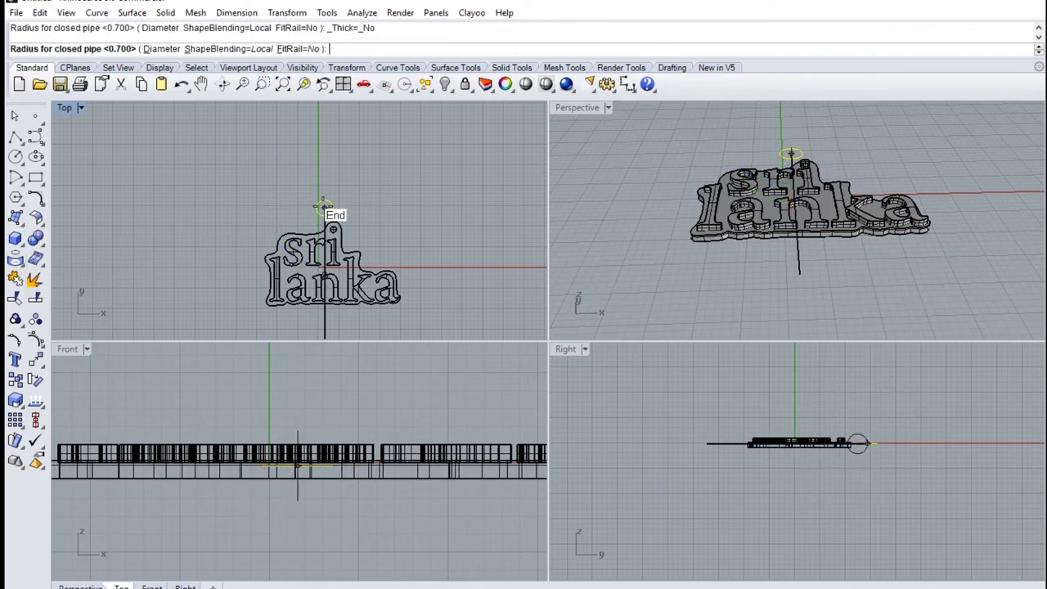
{"action": "scroll", "coordinate": [324, 204], "scroll_direction": "up", "scroll_amount": 3}
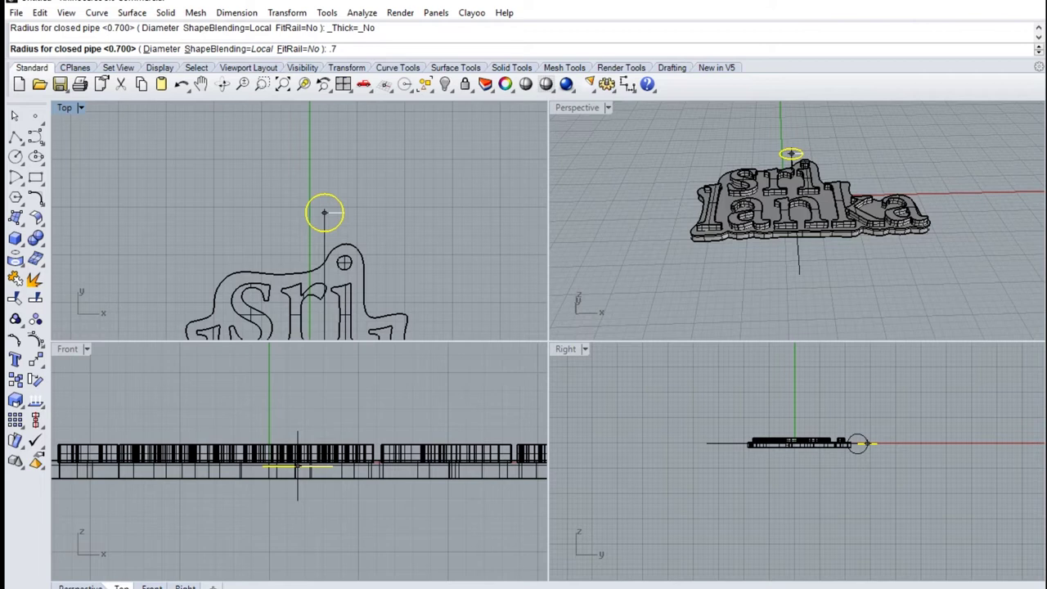
{"action": "key", "text": "Return"}
{"action": "key", "text": "Return"}
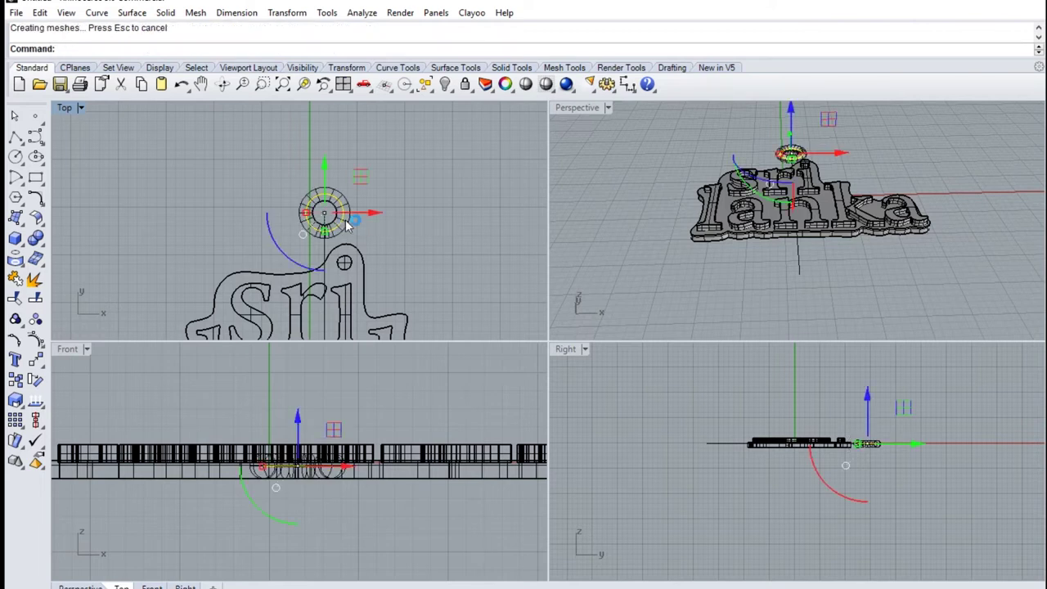
{"action": "left_click", "coordinate": [437, 225]}
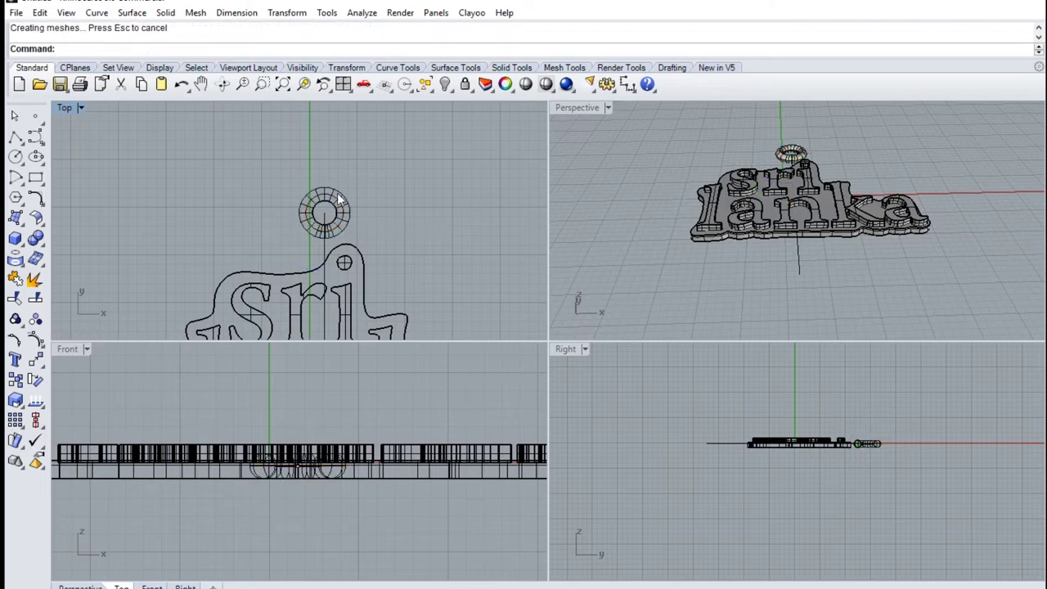
Move the ring and its circle down along the centroid line until the ring overlaps the plate's upper edge beside the i's dot.
{"action": "left_click_drag", "start_coordinate": [286, 170], "coordinate": [360, 243]}
{"action": "left_click_drag", "start_coordinate": [325, 165], "coordinate": [325, 190]}
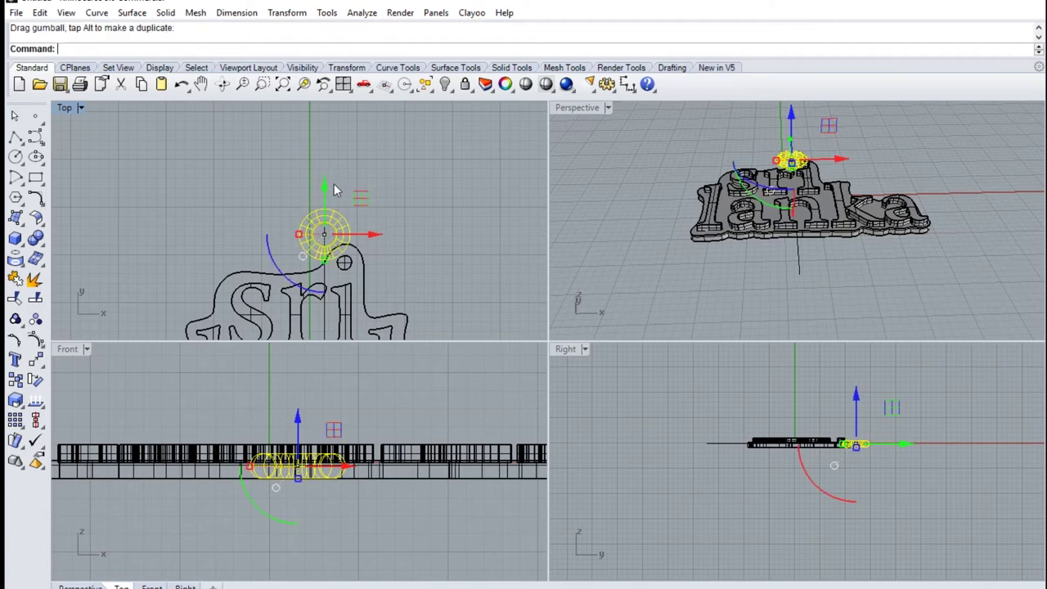
{"action": "left_click_drag", "start_coordinate": [327, 189], "coordinate": [325, 195]}
{"action": "left_click", "coordinate": [382, 181]}
{"action": "right_click_drag", "start_coordinate": [822, 131], "coordinate": [676, 156]}
{"action": "right_click_drag", "start_coordinate": [957, 233], "coordinate": [868, 216]}
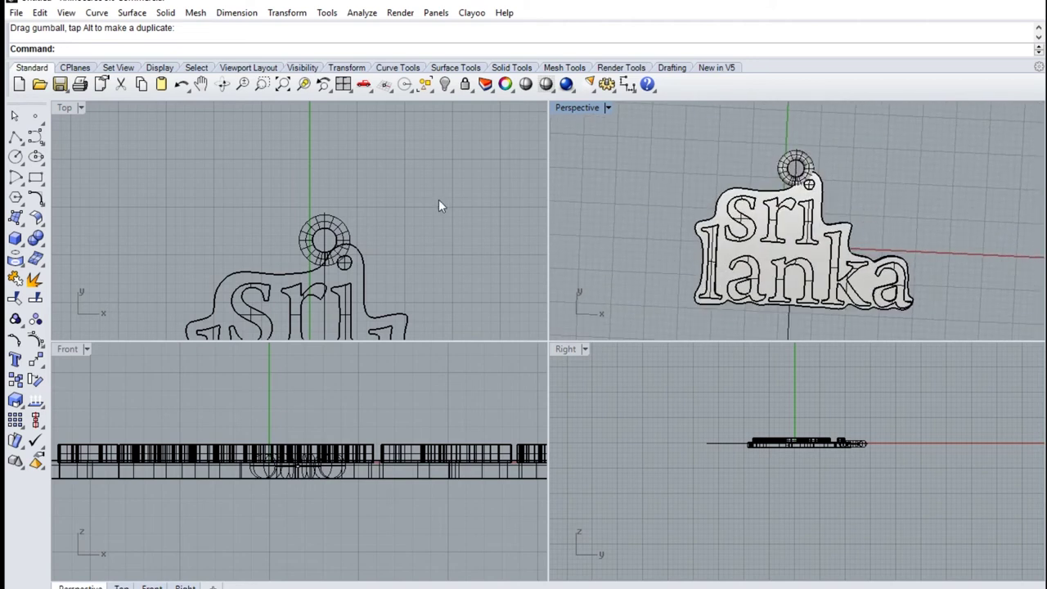
Draw a straight vertical polyline from the ring's centre to a point well above the ring, and restore the four-viewport layout.
{"action": "scroll", "coordinate": [401, 200], "scroll_direction": "down", "scroll_amount": 4}
{"action": "scroll", "coordinate": [396, 189], "scroll_direction": "up", "scroll_amount": 4}
{"action": "scroll", "coordinate": [382, 232], "scroll_direction": "up", "scroll_amount": 2}
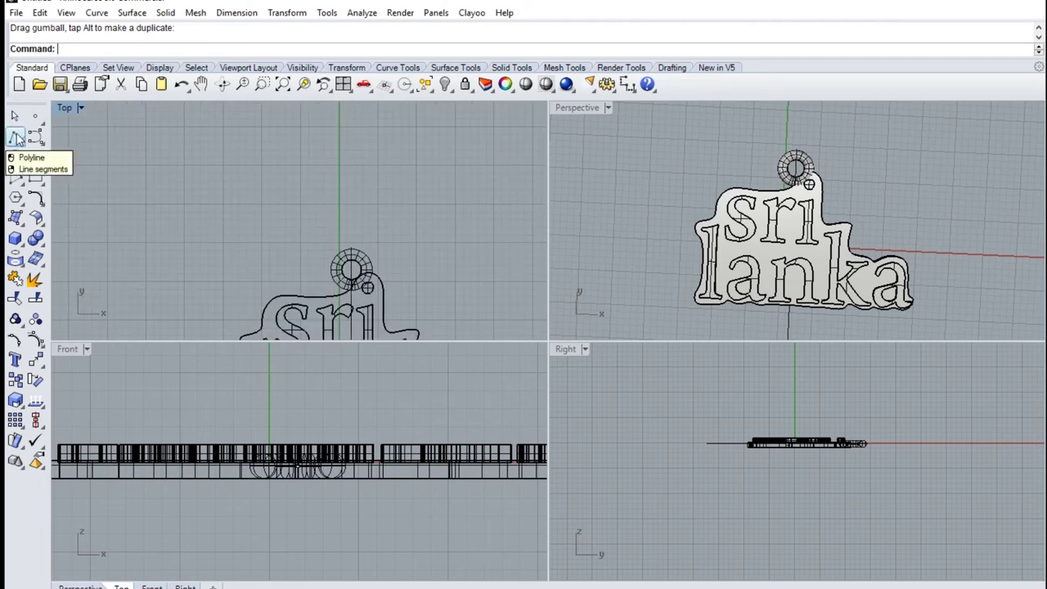
{"action": "left_click", "coordinate": [17, 139]}
{"action": "scroll", "coordinate": [356, 275], "scroll_direction": "up", "scroll_amount": 3}
{"action": "right_click_drag", "start_coordinate": [336, 255], "coordinate": [339, 284]}
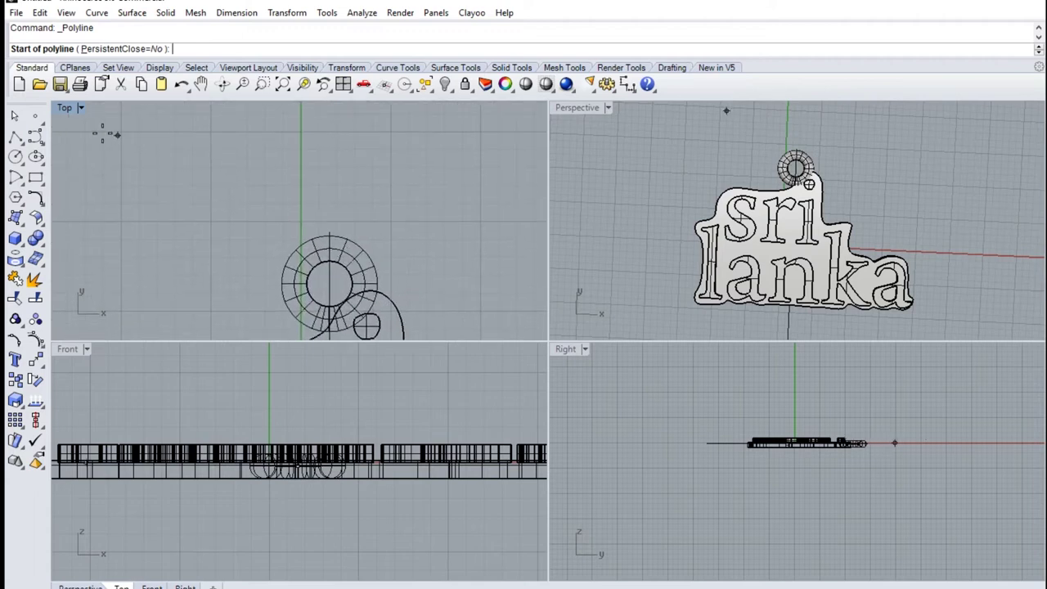
{"action": "double_click", "coordinate": [69, 110]}
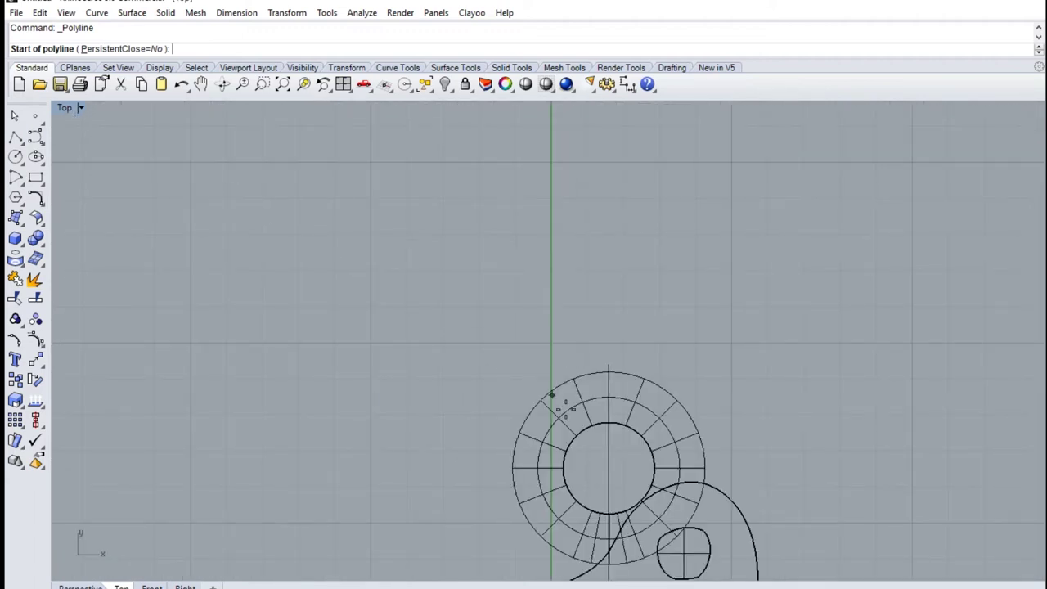
{"action": "left_click", "coordinate": [607, 463]}
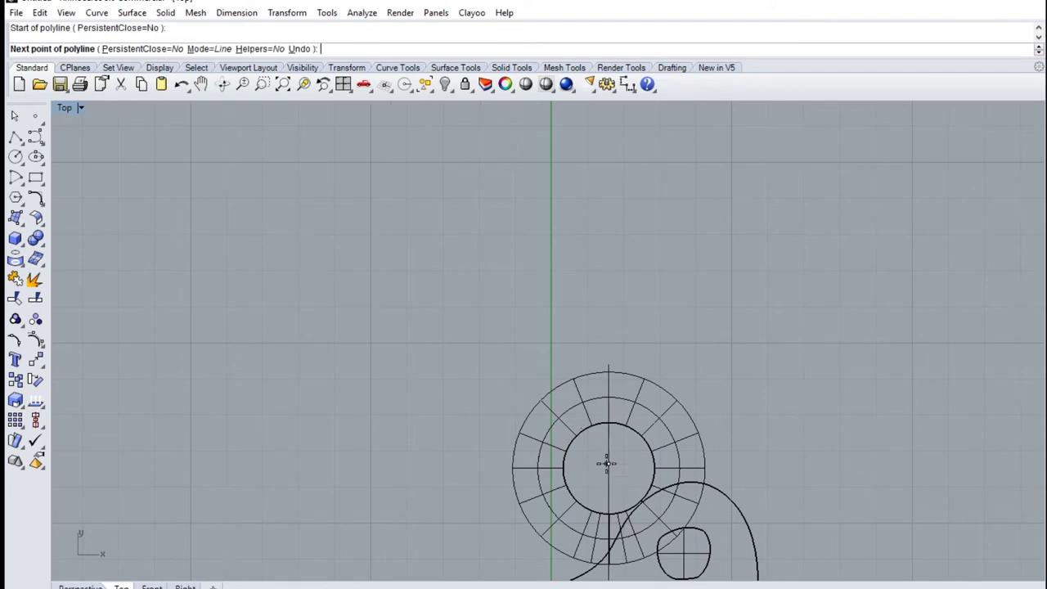
{"action": "right_click_drag", "start_coordinate": [594, 262], "coordinate": [444, 475]}
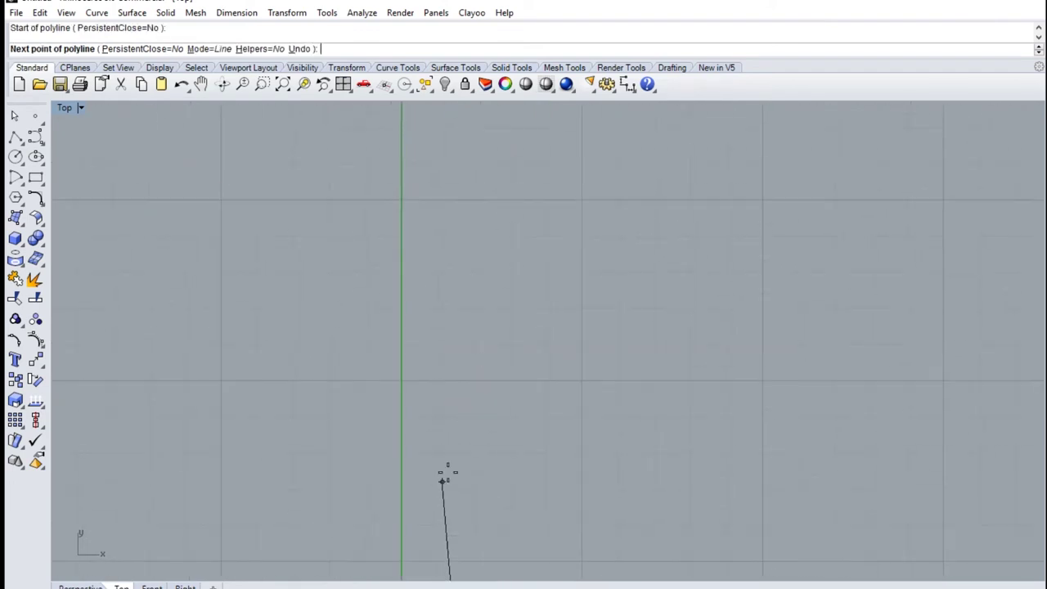
{"action": "scroll", "coordinate": [460, 253], "scroll_direction": "down", "scroll_amount": 4}
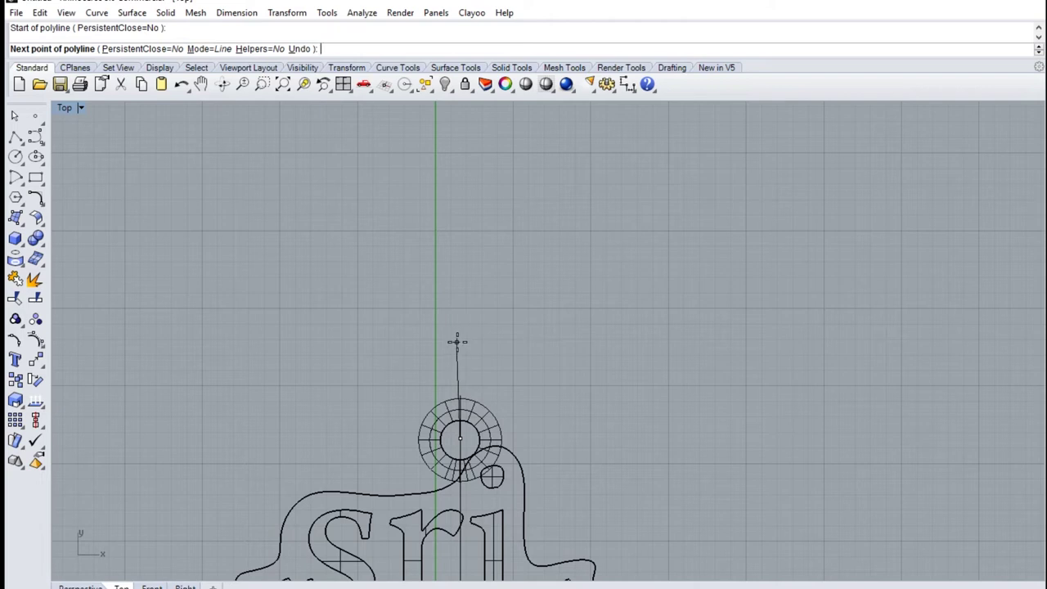
{"action": "left_click", "coordinate": [462, 296]}
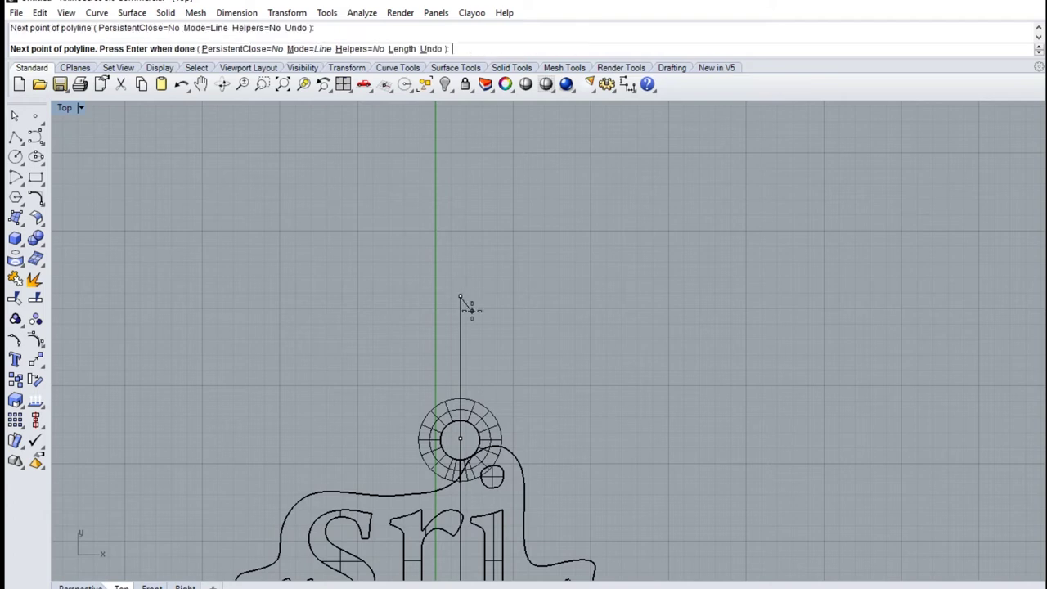
{"action": "key", "text": "Return"}
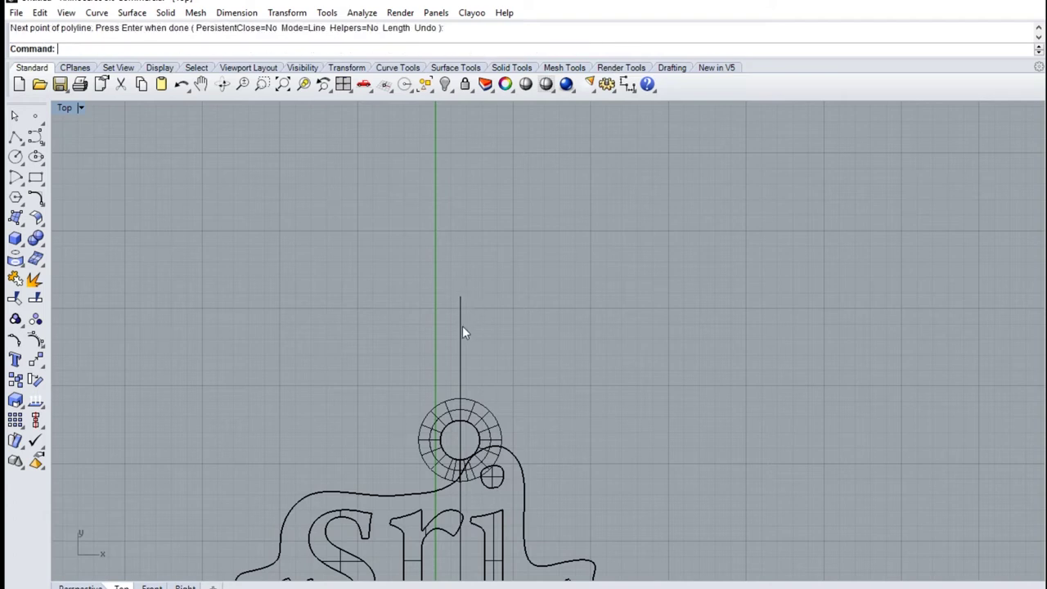
{"action": "double_click", "coordinate": [65, 109]}
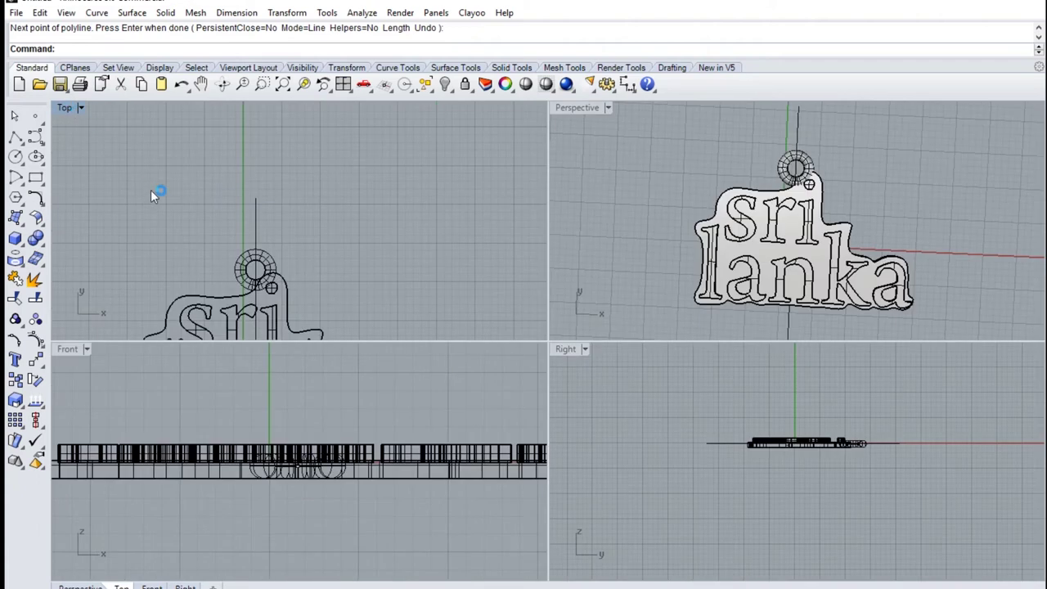
Tilt the straight line above the ring slightly upward in the side view and raise it clear of the ring's thickness.
{"action": "right_click_drag", "start_coordinate": [734, 401], "coordinate": [634, 435]}
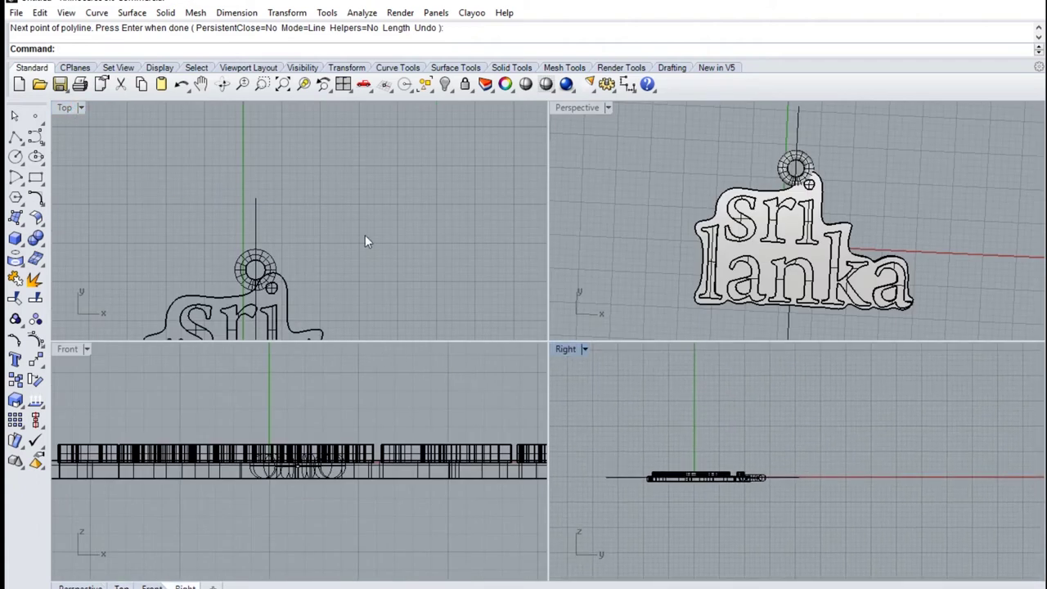
{"action": "left_click", "coordinate": [256, 213]}
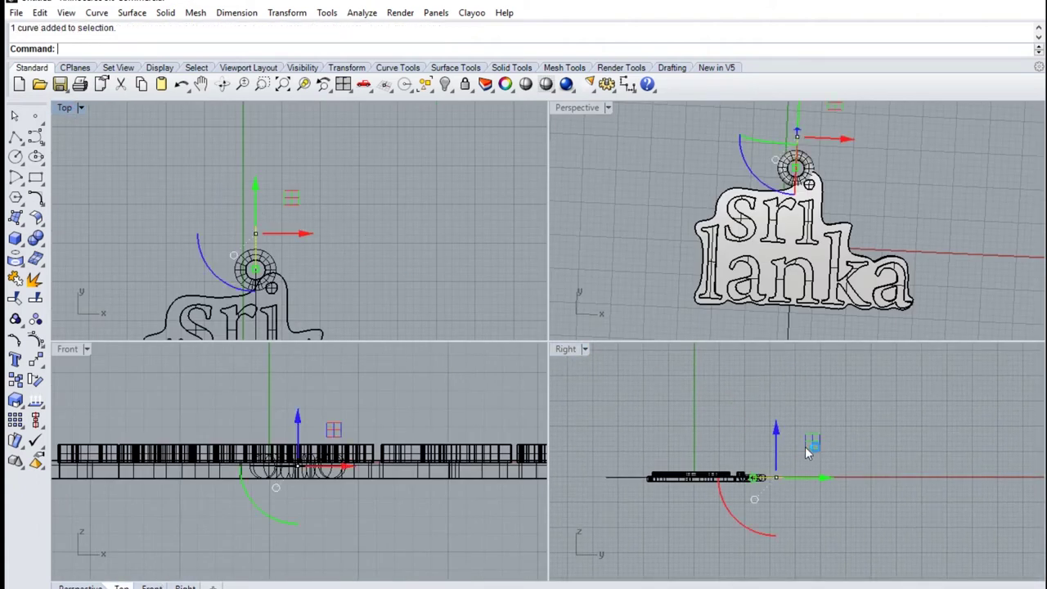
{"action": "double_click", "coordinate": [571, 350]}
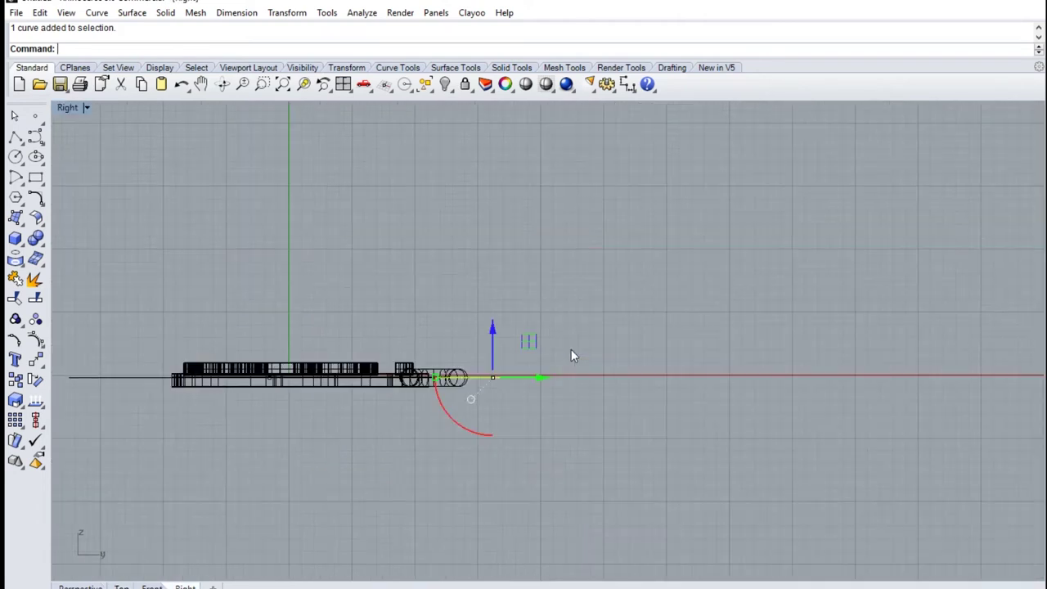
{"action": "scroll", "coordinate": [486, 409], "scroll_direction": "up", "scroll_amount": 5}
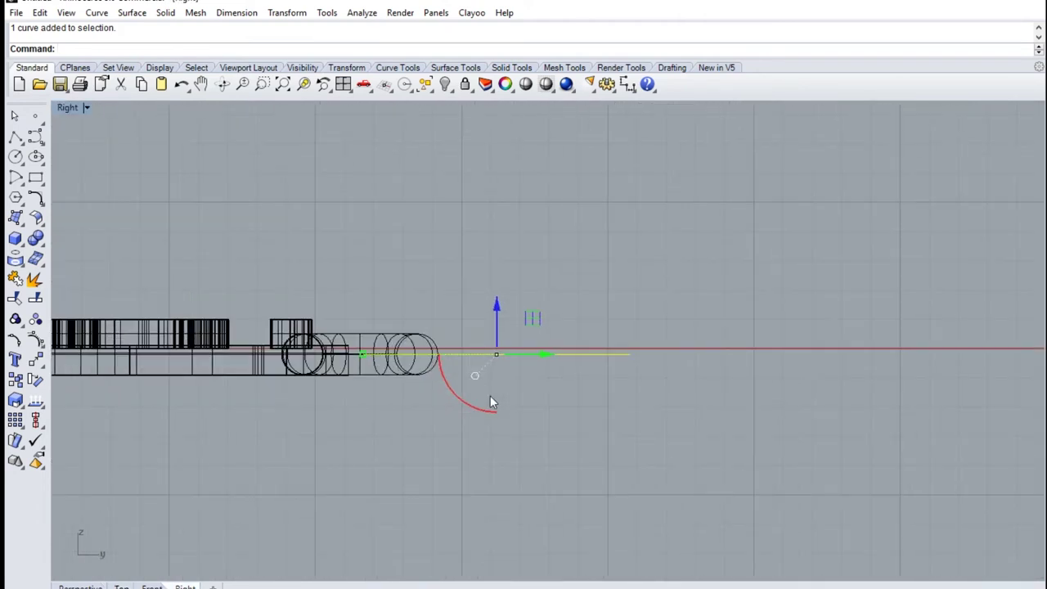
{"action": "left_click_drag", "start_coordinate": [441, 376], "coordinate": [453, 385]}
{"action": "left_click_drag", "start_coordinate": [528, 312], "coordinate": [519, 246]}
{"action": "scroll", "coordinate": [538, 270], "scroll_direction": "down", "scroll_amount": 3}
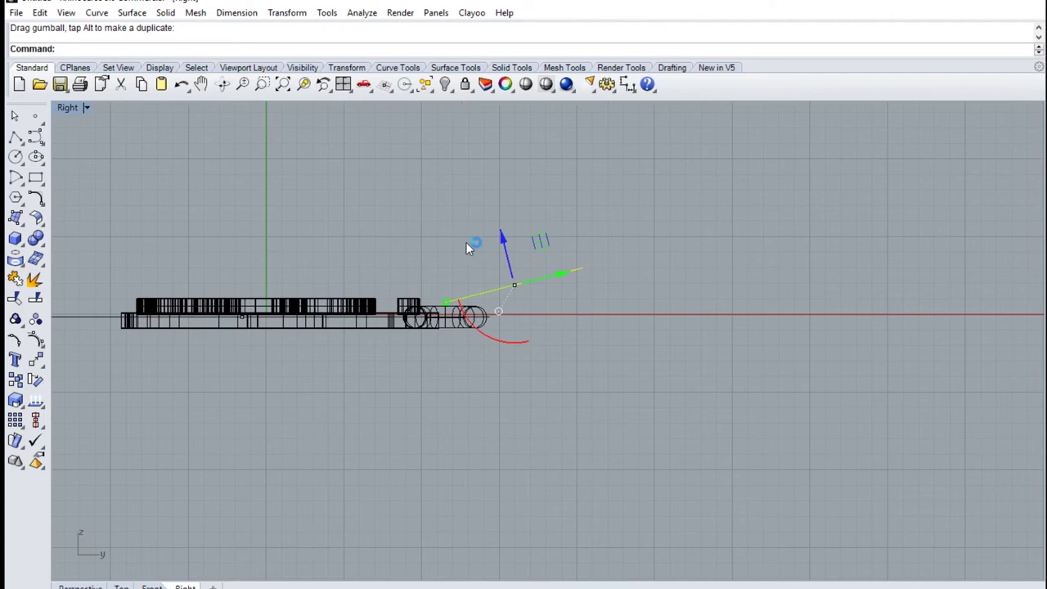
Mirror a copy of the tilted line across the horizontal line through the ring's centre in the side view.
{"action": "left_click", "coordinate": [36, 360]}
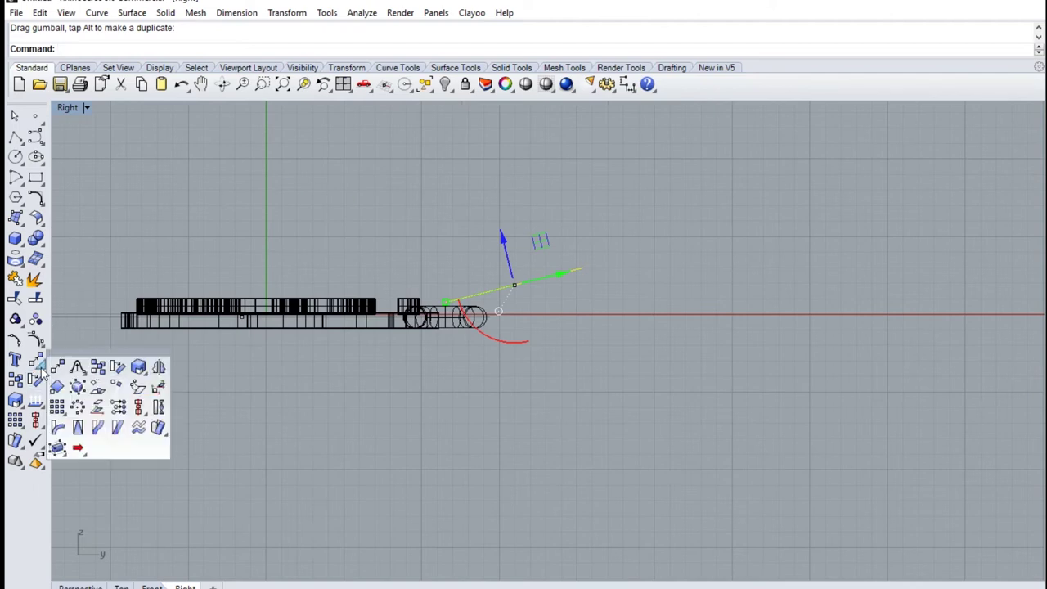
{"action": "left_click", "coordinate": [159, 367]}
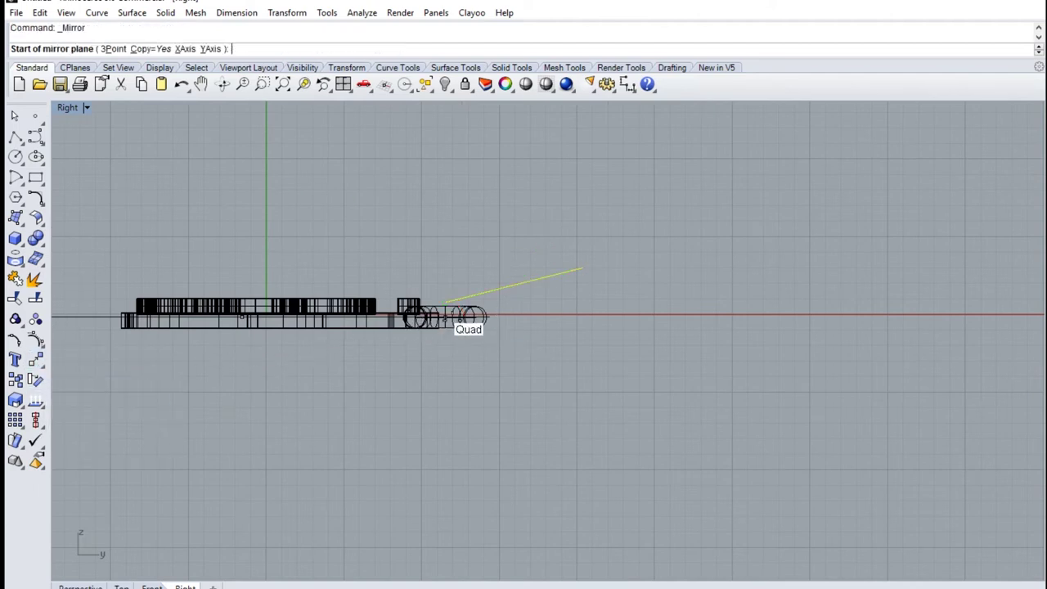
{"action": "scroll", "coordinate": [452, 317], "scroll_direction": "up", "scroll_amount": 2}
{"action": "left_click", "coordinate": [452, 317]}
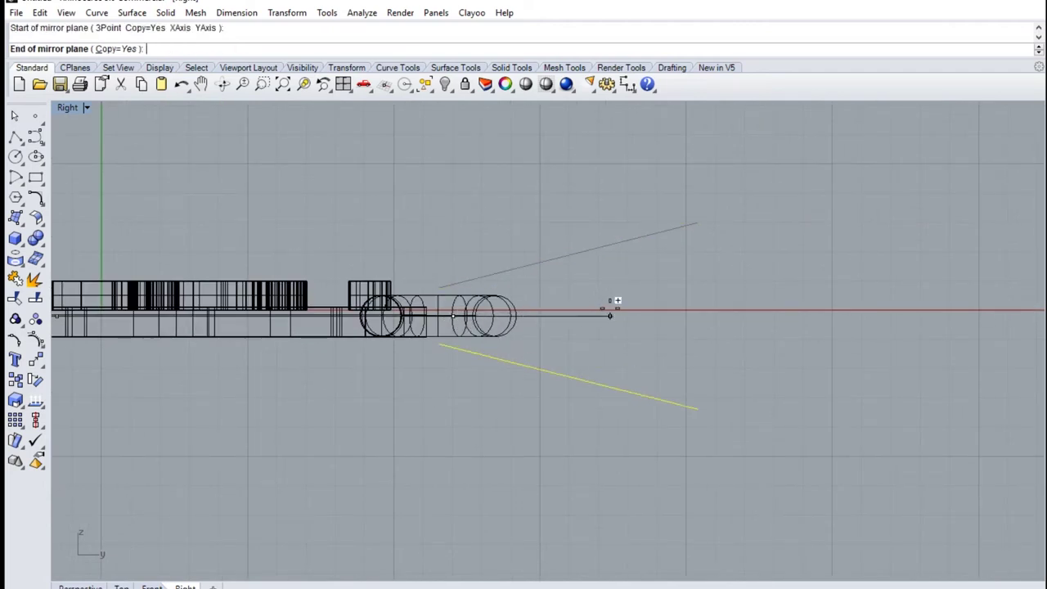
{"action": "left_click", "coordinate": [618, 307]}
{"action": "key", "text": "Escape"}
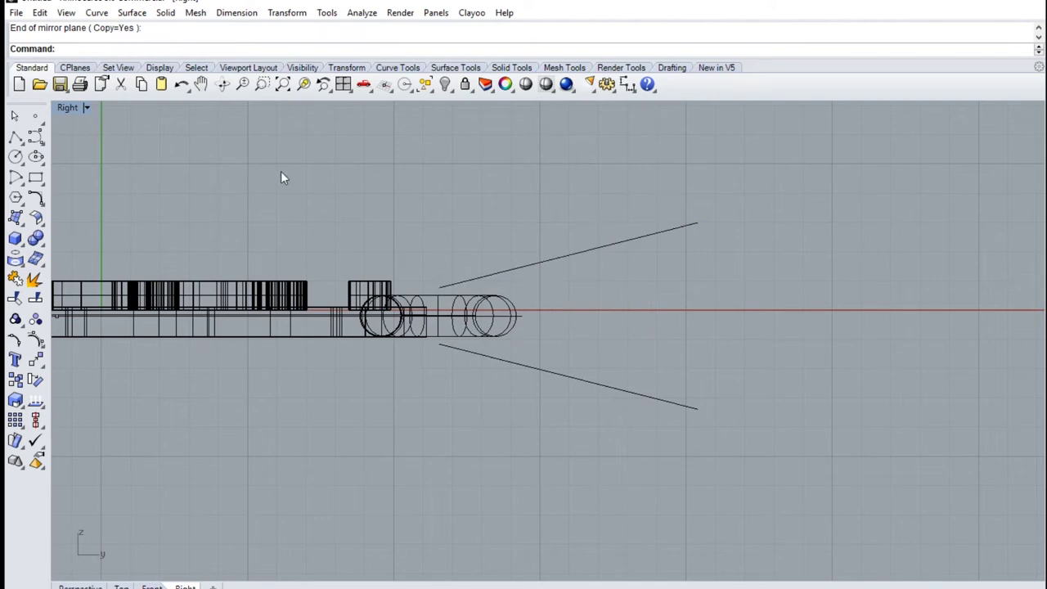
Draw a bulging arc joining the outer ends of the two tilted lines to round off the teardrop bail profile.
{"action": "left_click", "coordinate": [20, 181]}
{"action": "left_click", "coordinate": [59, 185]}
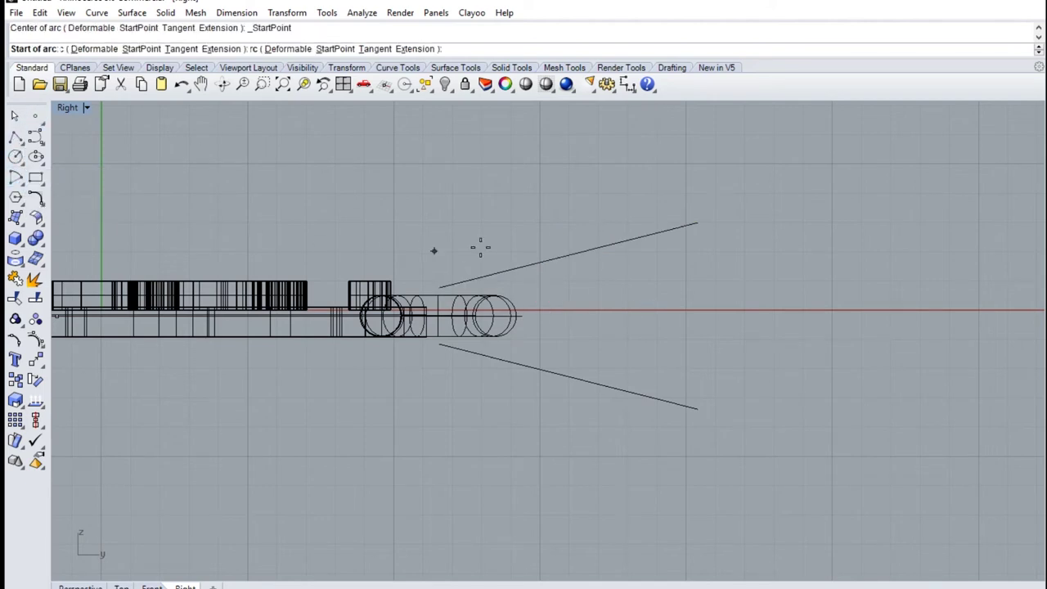
{"action": "left_click", "coordinate": [697, 223]}
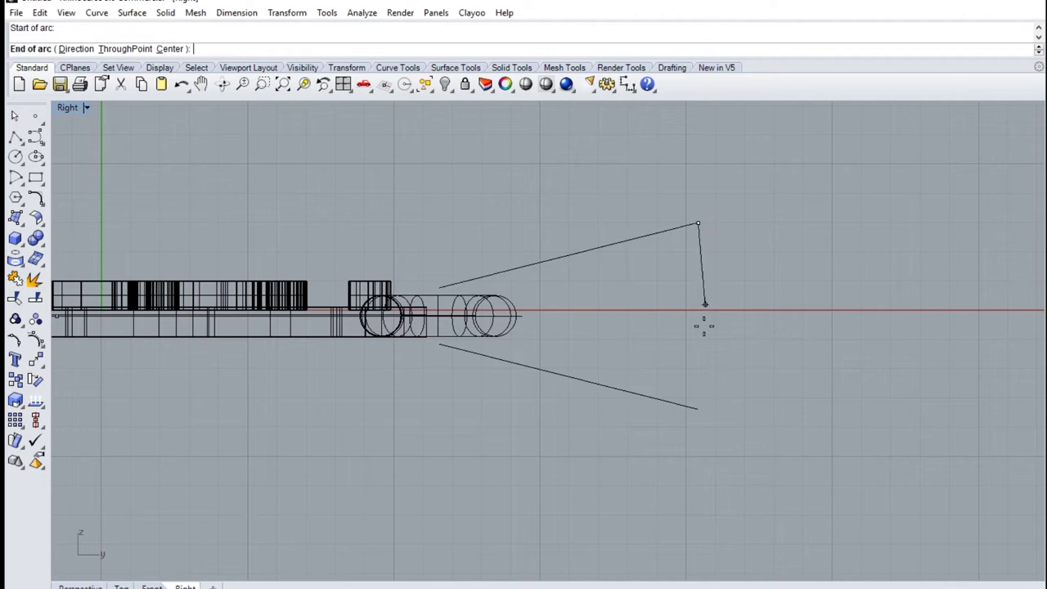
{"action": "left_click", "coordinate": [697, 407]}
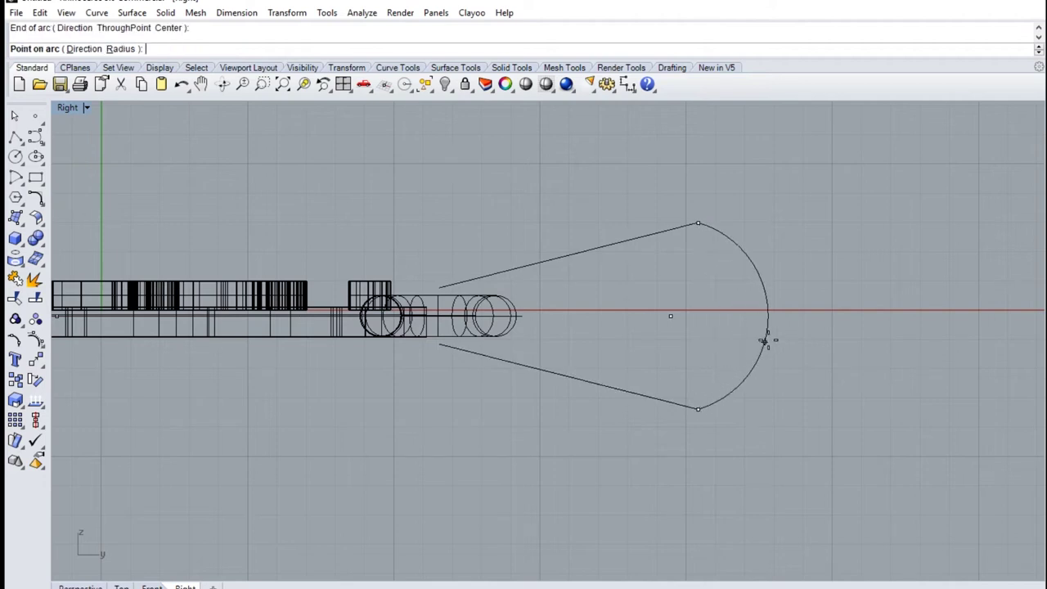
{"action": "left_click", "coordinate": [815, 312]}
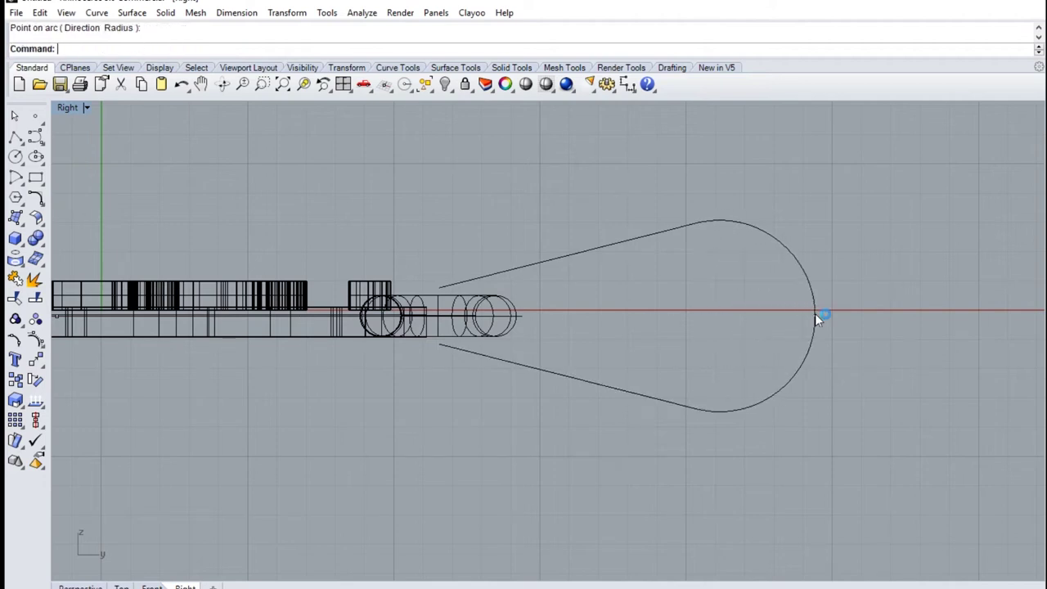
{"action": "left_click", "coordinate": [16, 137]}
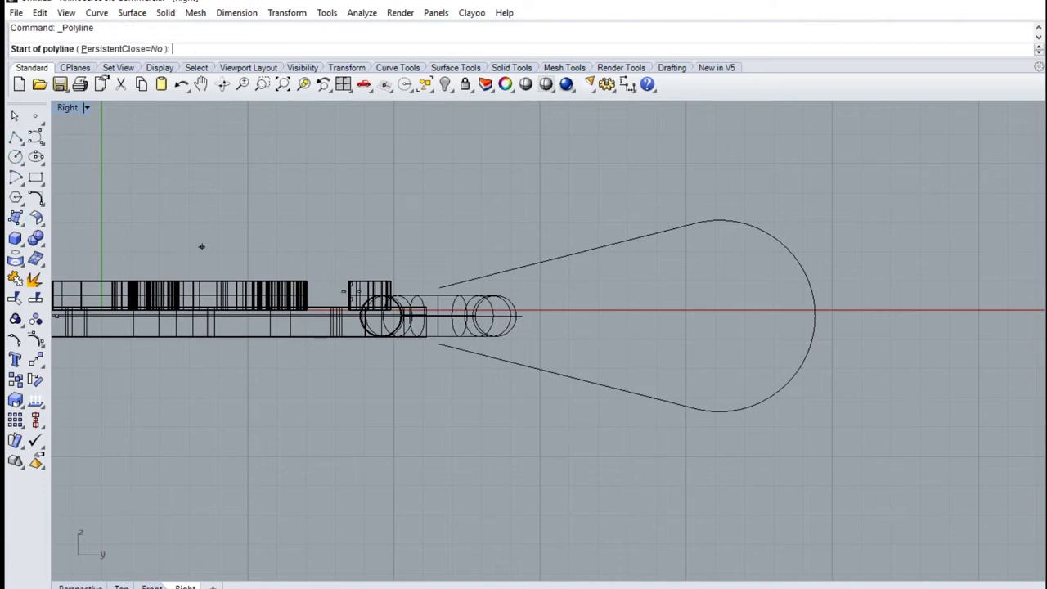
{"action": "left_click", "coordinate": [439, 288]}
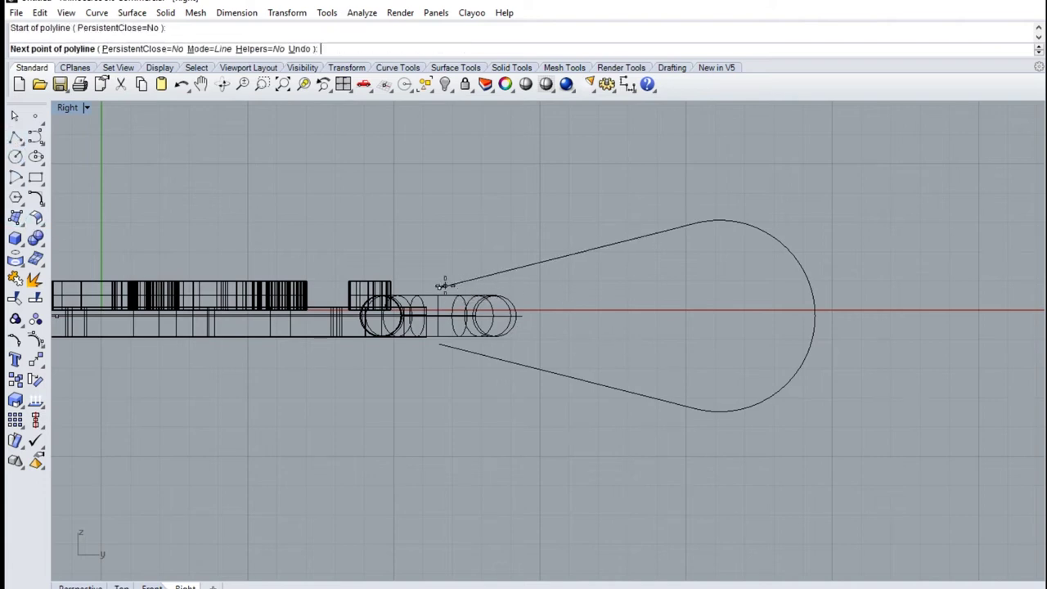
{"action": "left_click", "coordinate": [439, 344]}
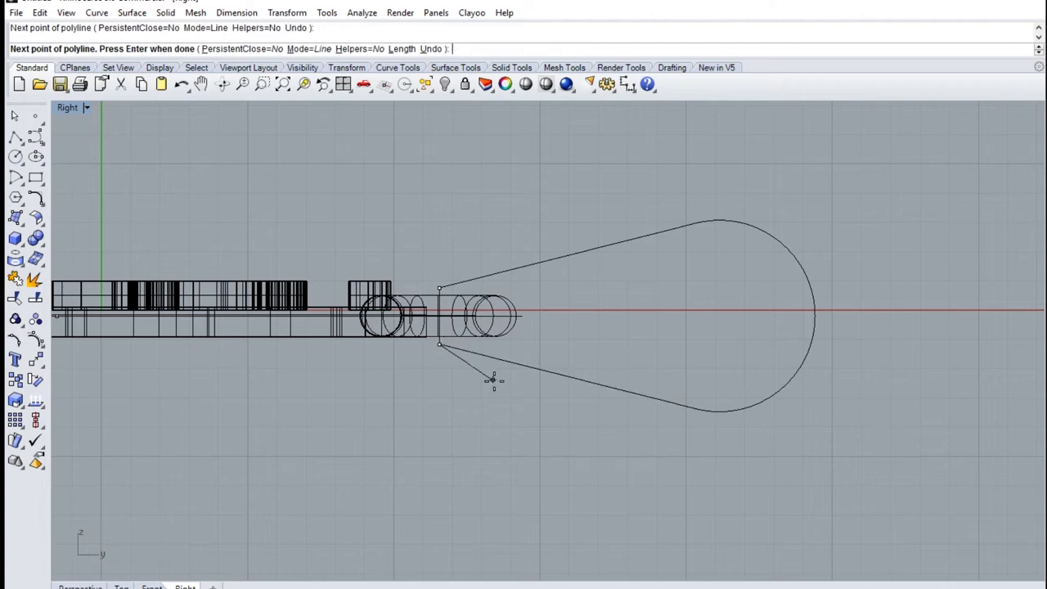
{"action": "left_click", "coordinate": [493, 381]}
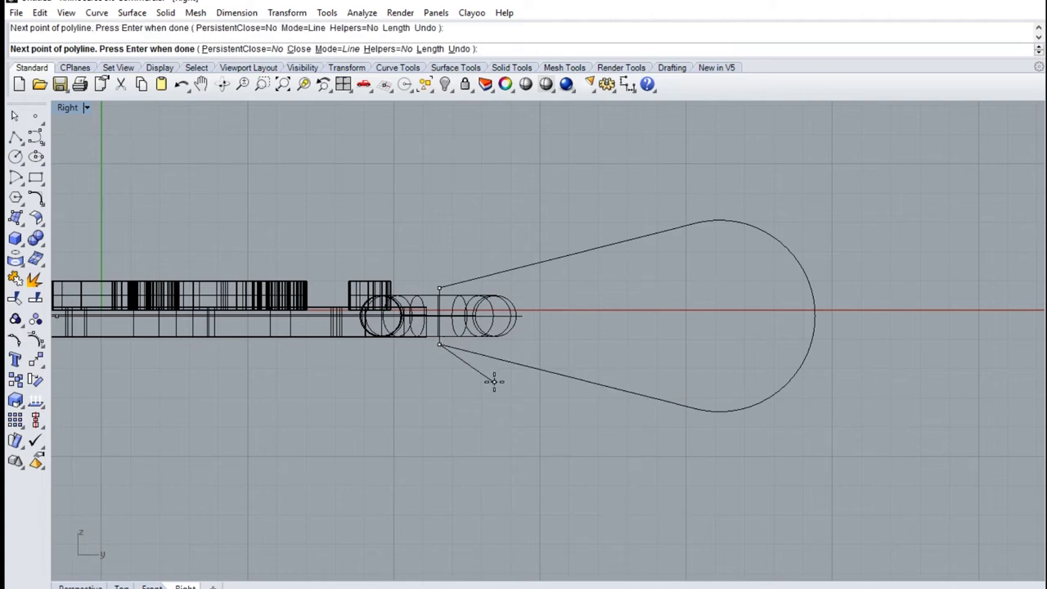
{"action": "key", "text": "Return"}
{"action": "left_click", "coordinate": [181, 85]}
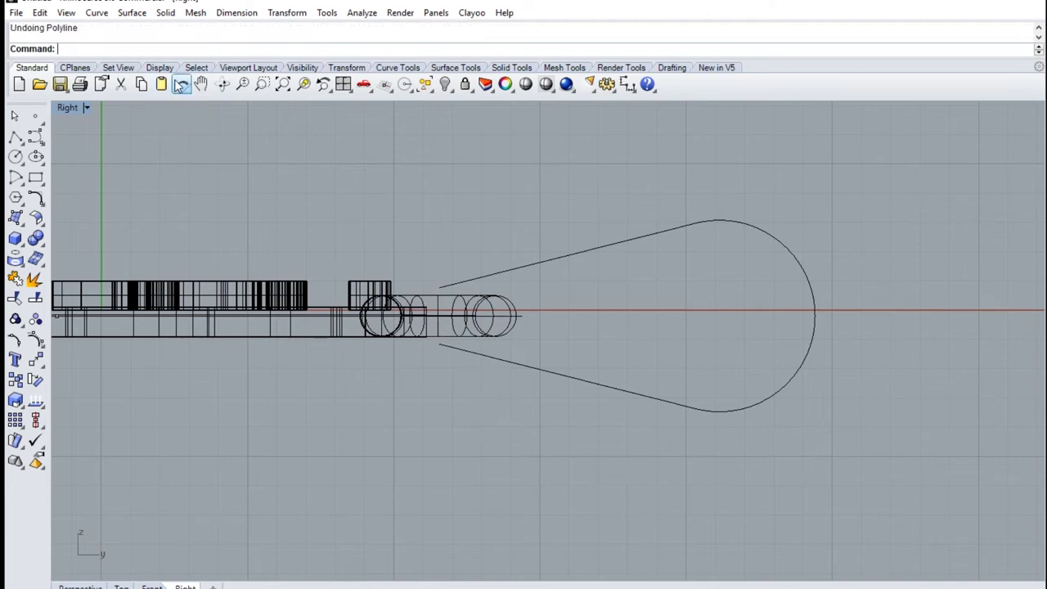
Draw a single-segment polyline joining the inner ends of the two tilted lines to close the bail's narrow end.
{"action": "key", "text": "Return"}
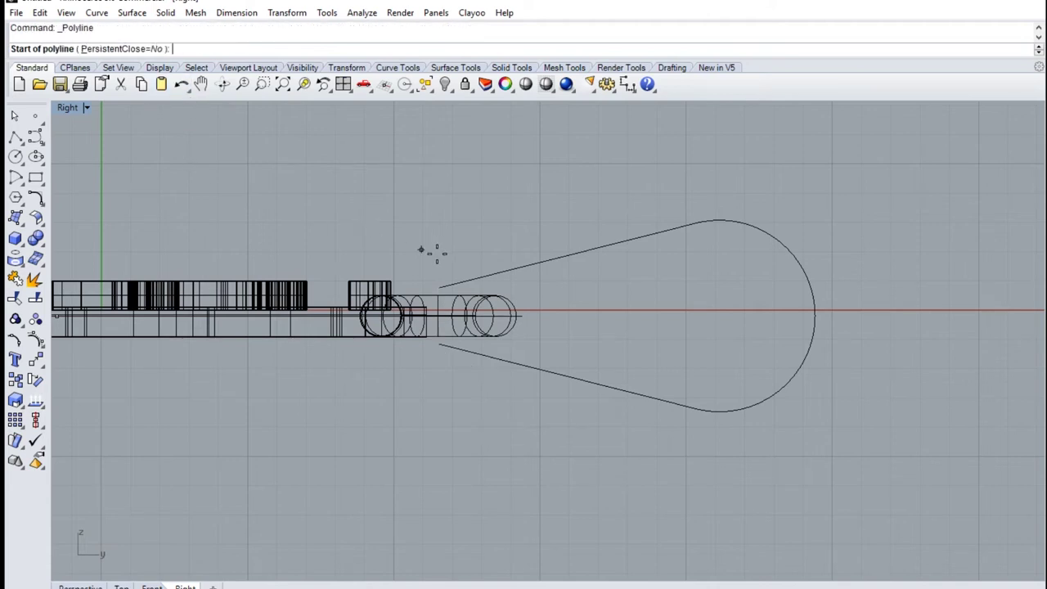
{"action": "left_click", "coordinate": [440, 288]}
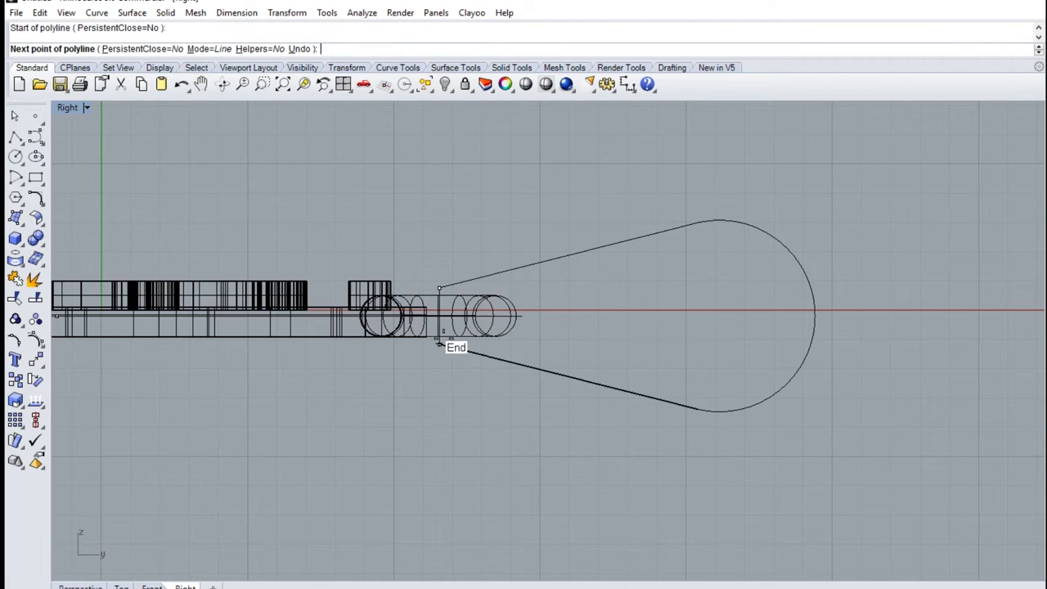
{"action": "left_click", "coordinate": [441, 344]}
{"action": "key", "text": "Return"}
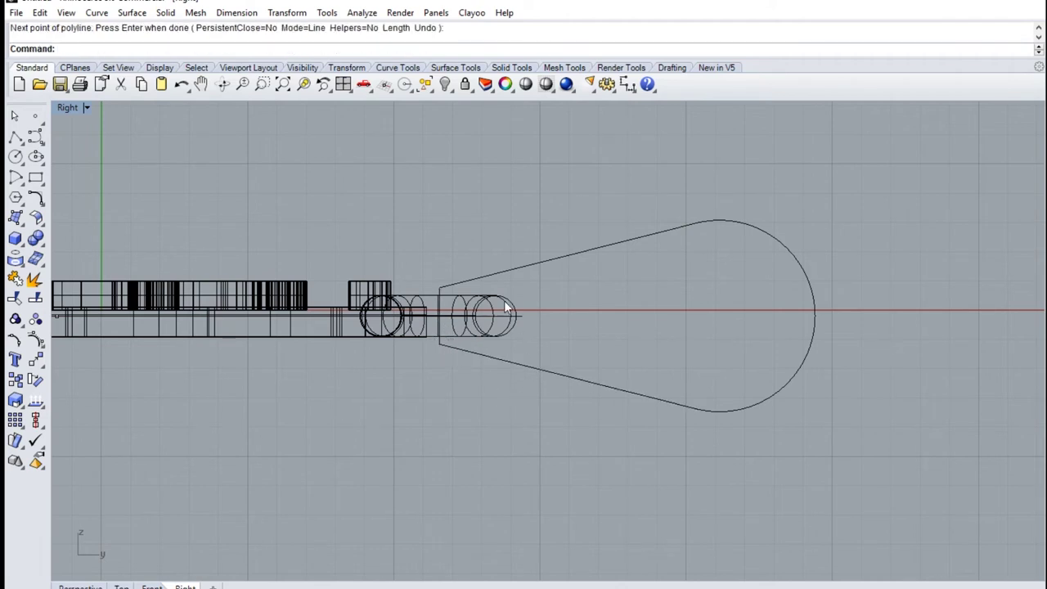
Join the short end segment, both tilted lines and the arc into one closed bail profile.
{"action": "scroll", "coordinate": [444, 357], "scroll_direction": "up", "scroll_amount": 3}
{"action": "left_click", "coordinate": [440, 335]}
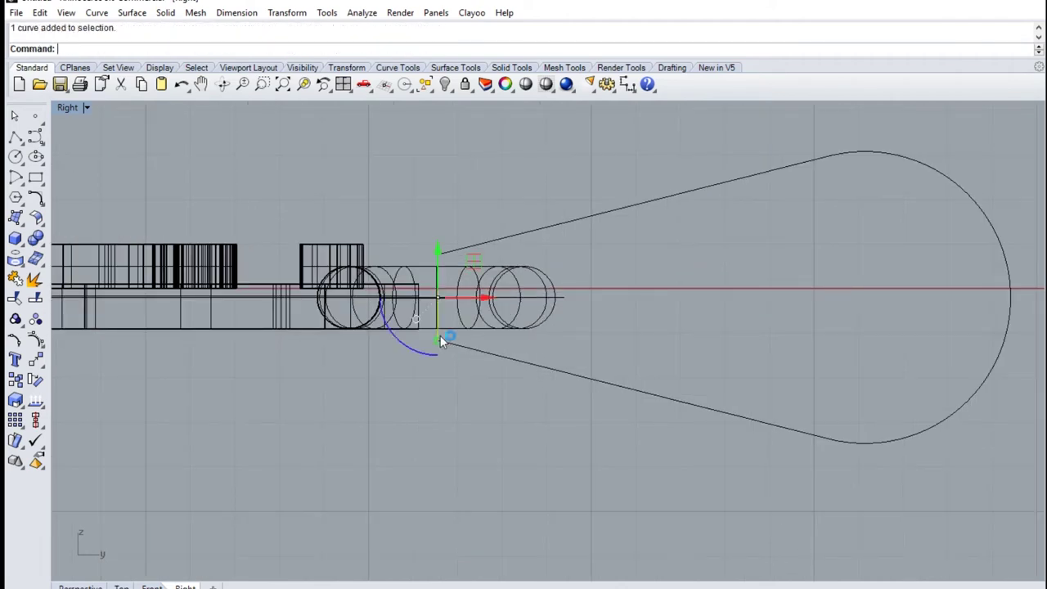
{"action": "left_click", "coordinate": [538, 365], "text": "shift"}
{"action": "left_click", "coordinate": [597, 224], "text": "shift"}
{"action": "left_click", "coordinate": [992, 375], "text": "shift"}
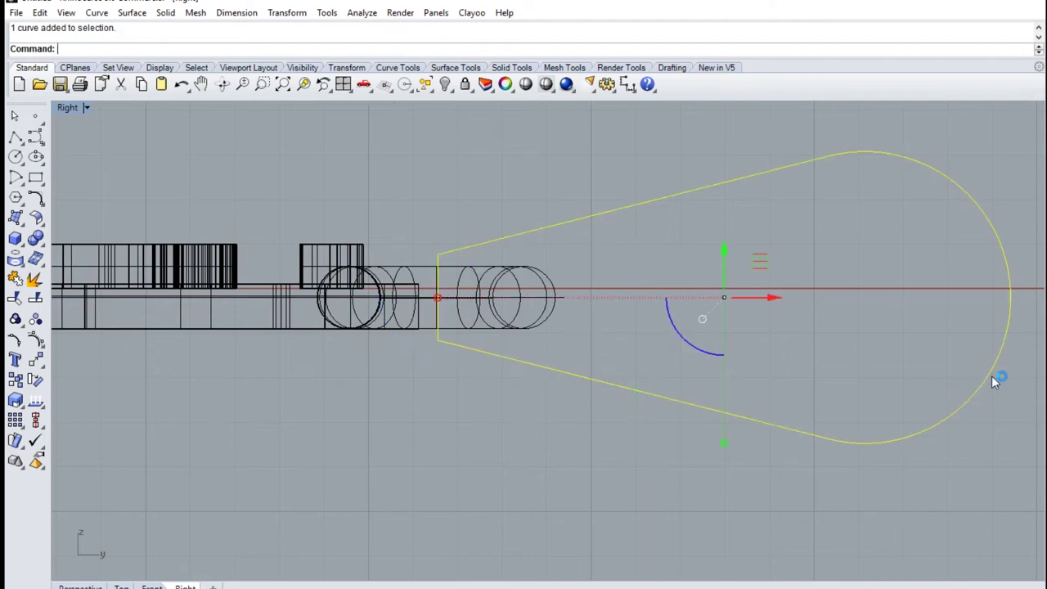
{"action": "left_click", "coordinate": [17, 283]}
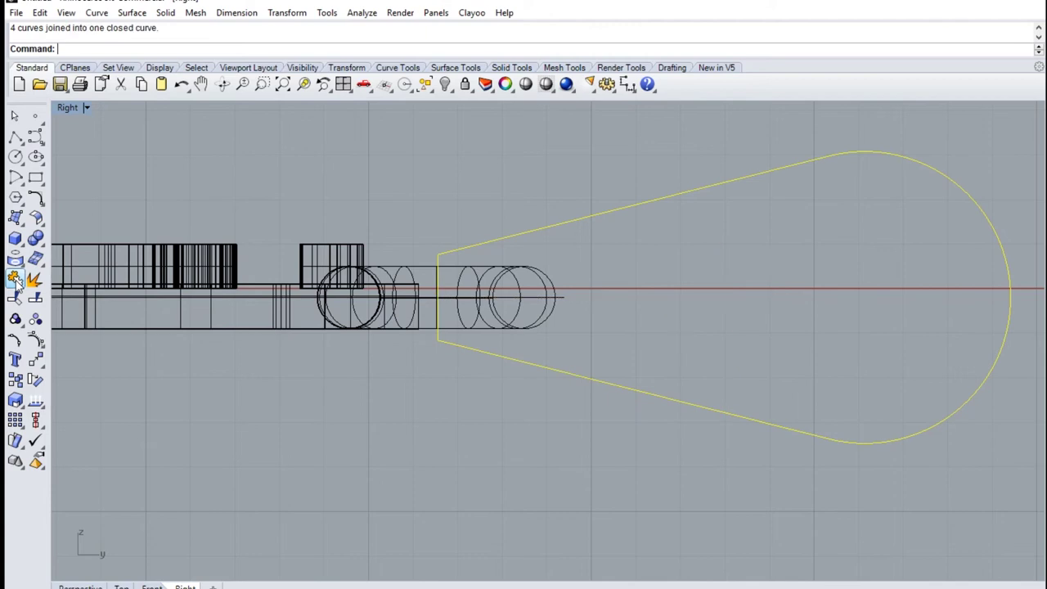
Offset the closed teardrop profile inward through a picked point to form the bail's wall thickness.
{"action": "scroll", "coordinate": [518, 253], "scroll_direction": "down", "scroll_amount": 3}
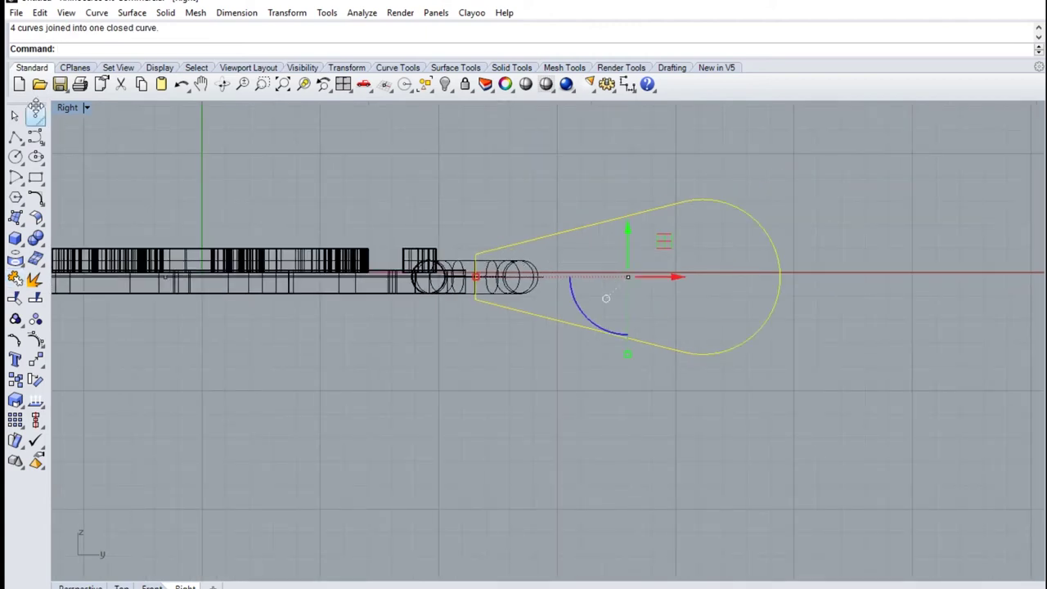
{"action": "left_click", "coordinate": [38, 214]}
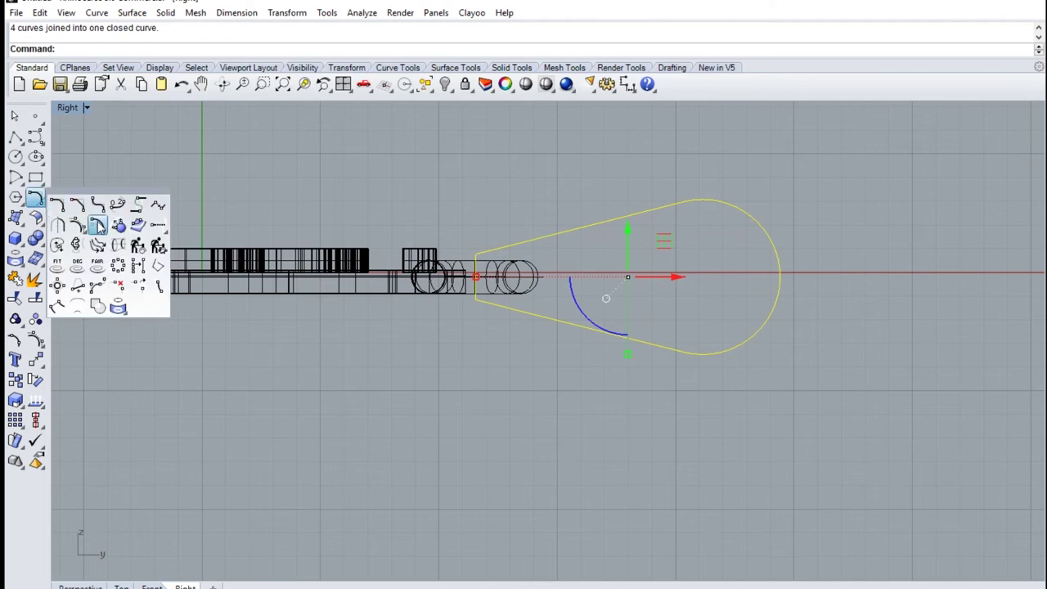
{"action": "left_click", "coordinate": [124, 226]}
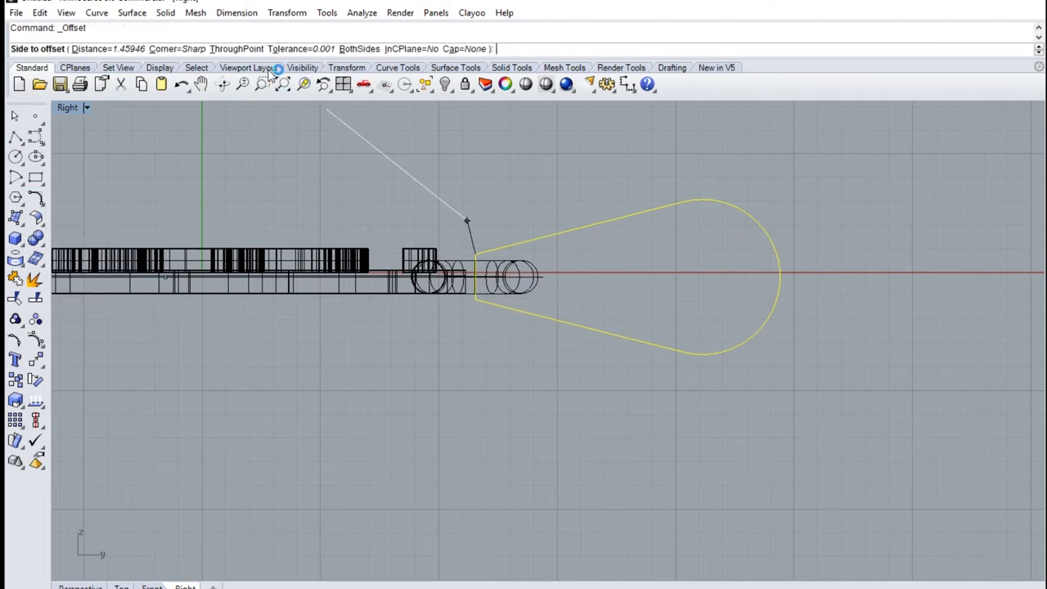
{"action": "left_click", "coordinate": [236, 49]}
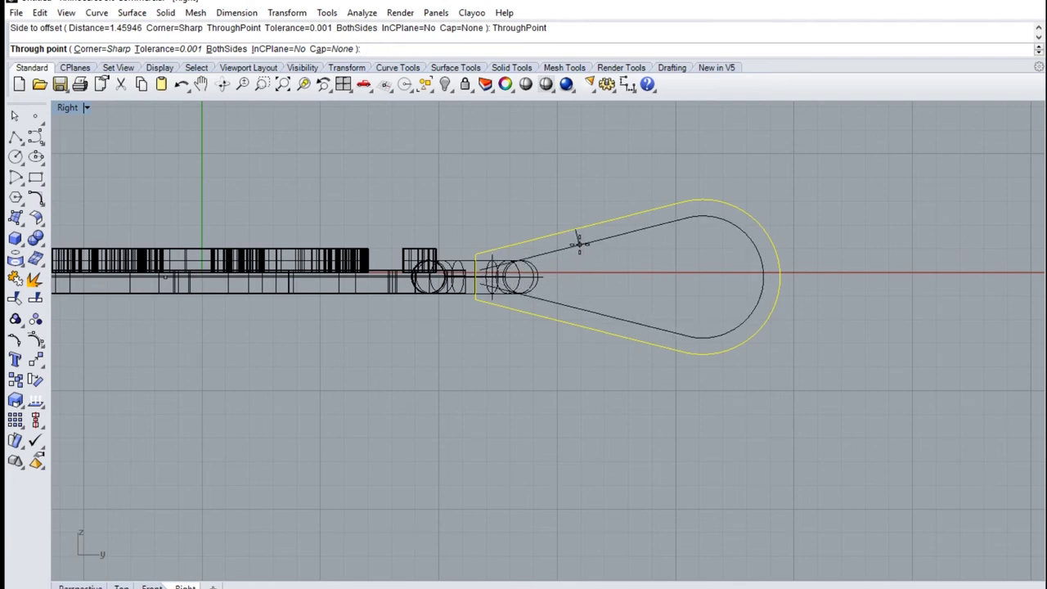
{"action": "left_click", "coordinate": [579, 242]}
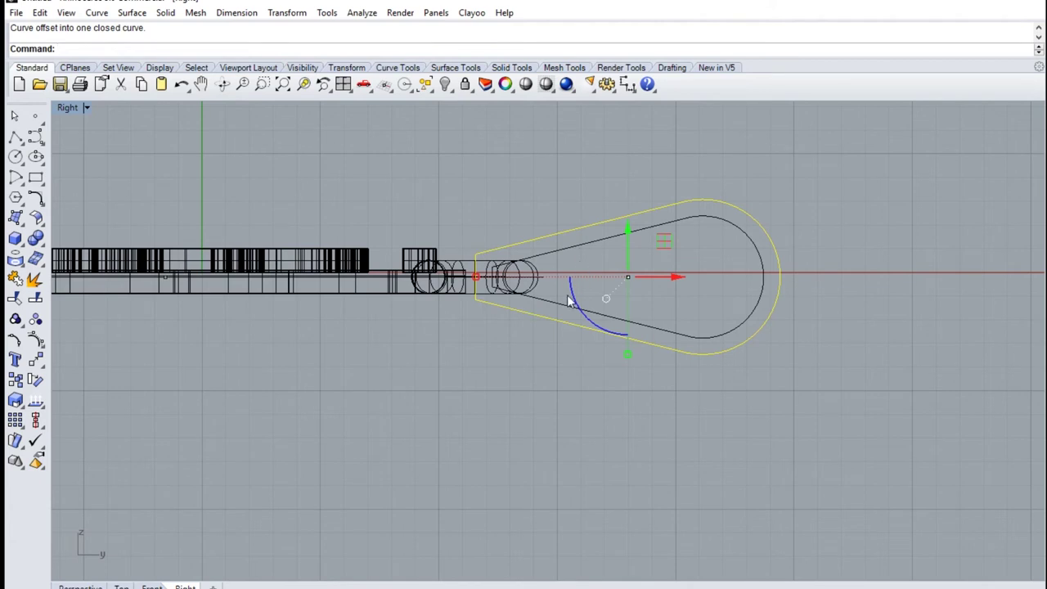
Extrude the outer and inner teardrop profiles together as a capped solid to both sides, making a bail wider than the ring.
{"action": "left_click", "coordinate": [573, 249], "text": "shift"}
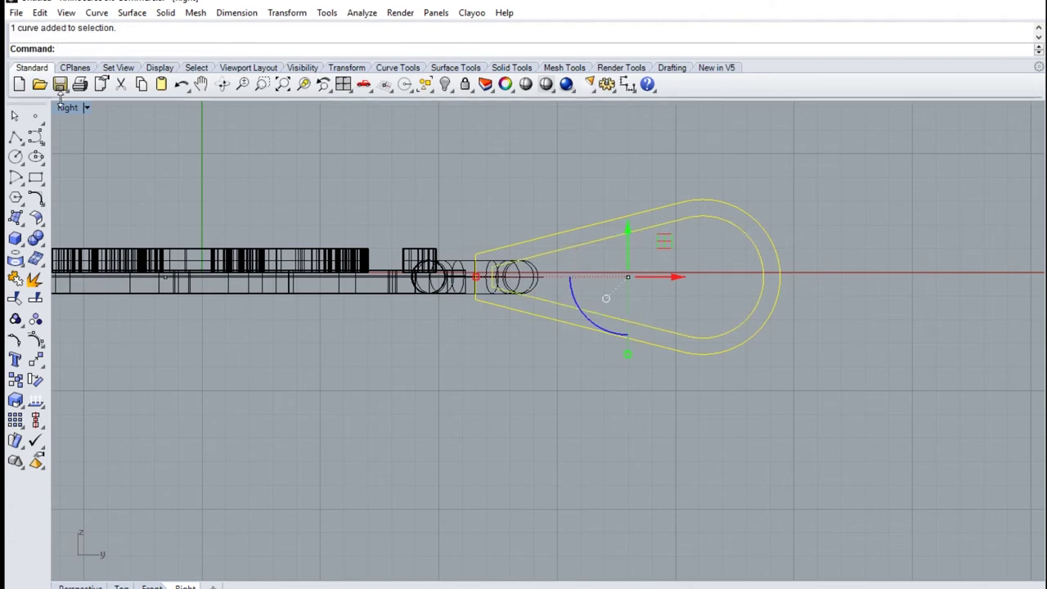
{"action": "double_click", "coordinate": [83, 111]}
{"action": "double_click", "coordinate": [72, 108]}
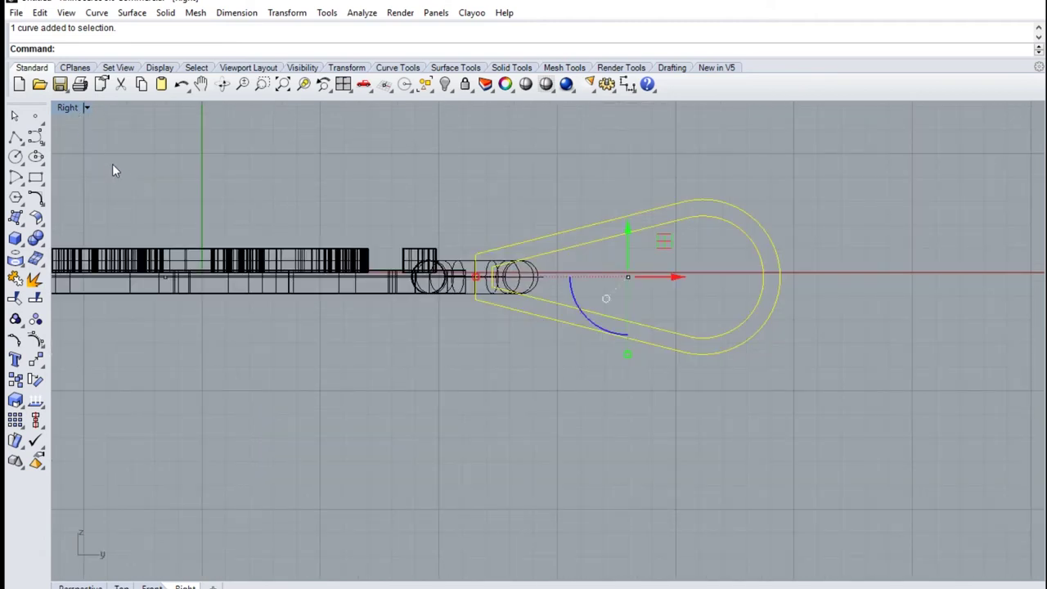
{"action": "double_click", "coordinate": [65, 108]}
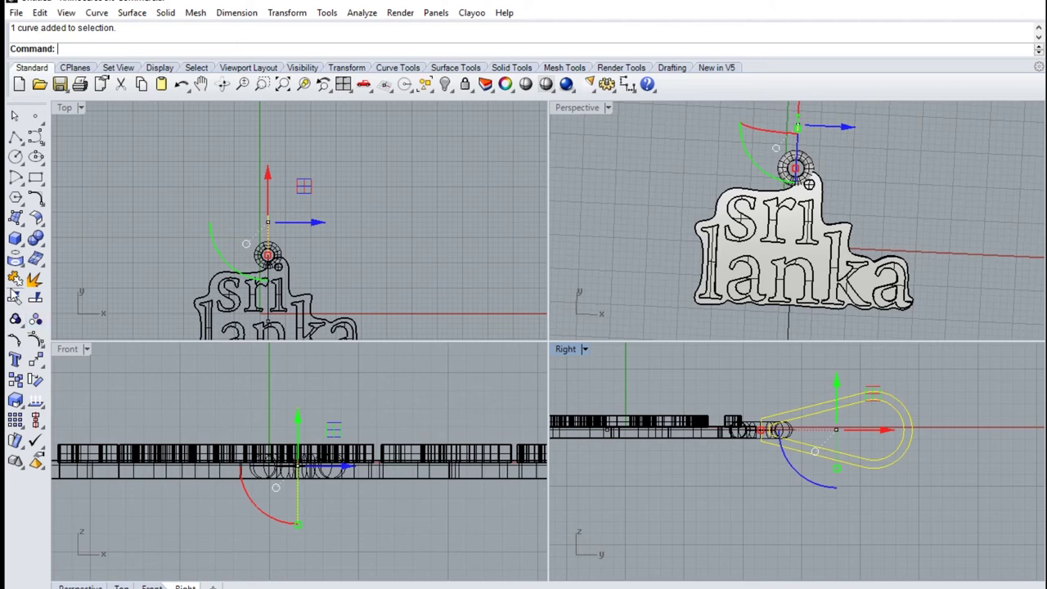
{"action": "left_click", "coordinate": [16, 240]}
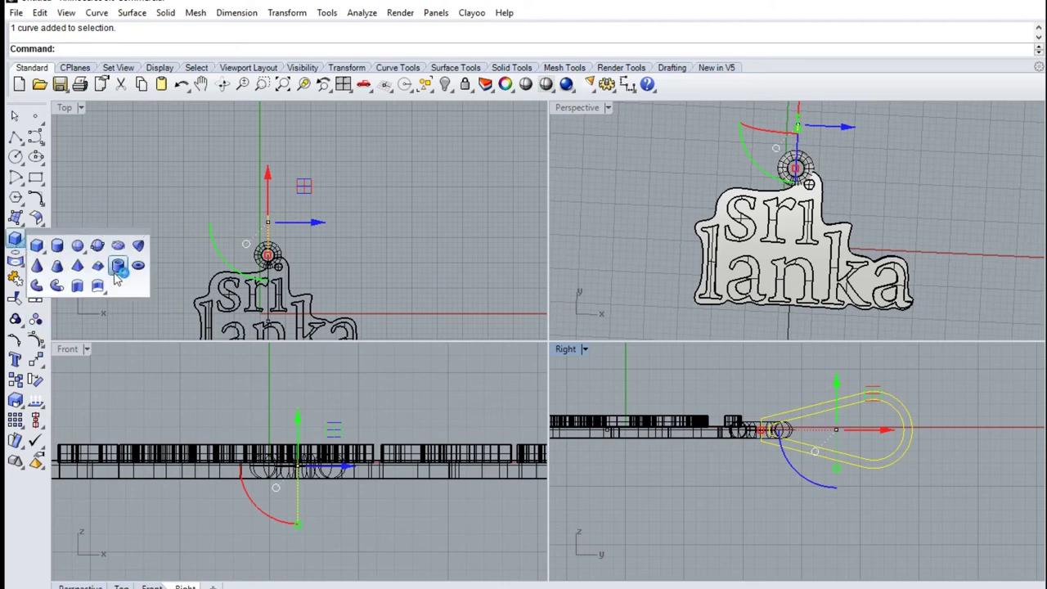
{"action": "left_click", "coordinate": [78, 286]}
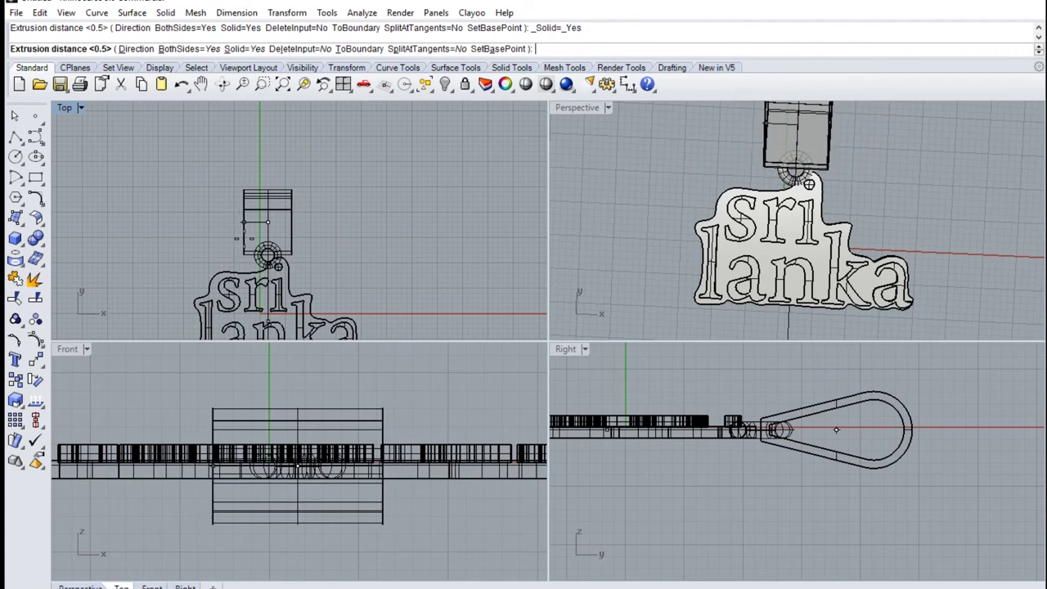
{"action": "left_click", "coordinate": [836, 429]}
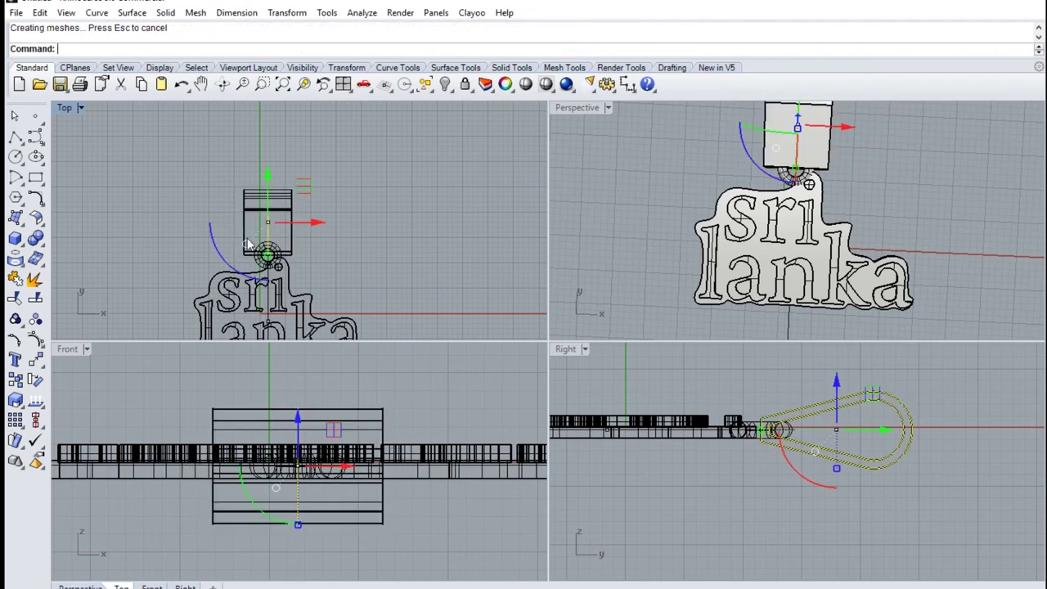
Draw a closed triangular polyline in plan, running from beyond the bail's upper-left corner to the ring's centre line and out past its left side.
{"action": "scroll", "coordinate": [227, 190], "scroll_direction": "up", "scroll_amount": 3}
{"action": "scroll", "coordinate": [228, 190], "scroll_direction": "down", "scroll_amount": 3}
{"action": "double_click", "coordinate": [65, 108]}
{"action": "right_click_drag", "start_coordinate": [568, 346], "coordinate": [543, 243]}
{"action": "left_click", "coordinate": [575, 267]}
{"action": "left_click", "coordinate": [16, 137]}
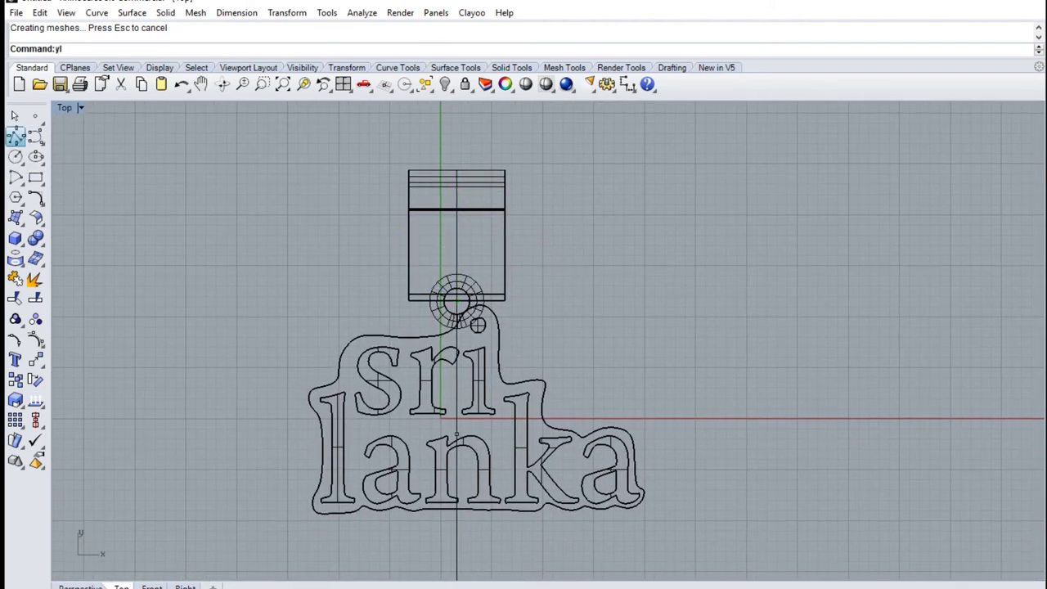
{"action": "left_click", "coordinate": [393, 134]}
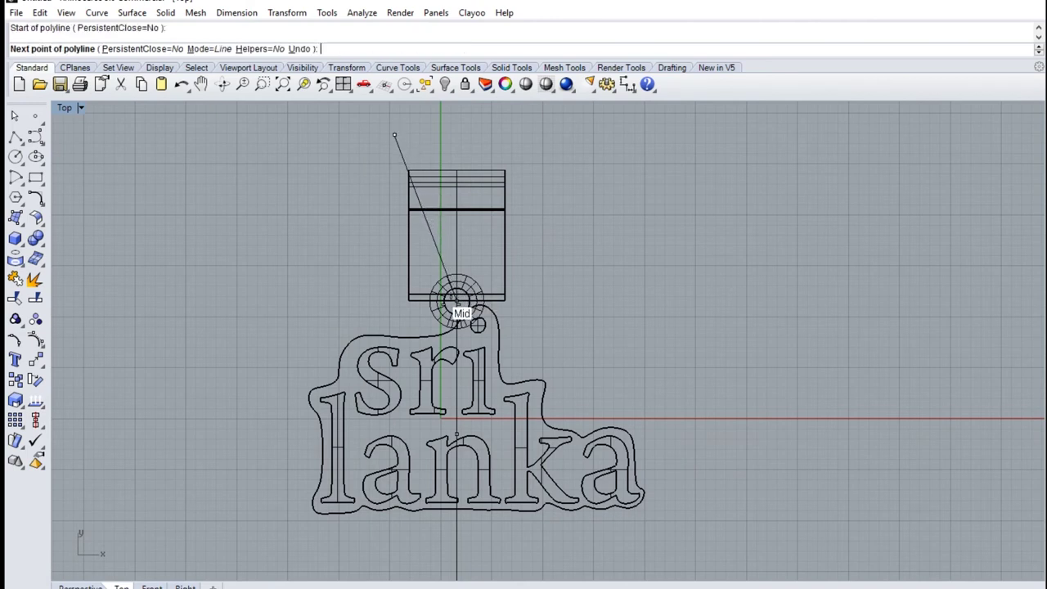
{"action": "scroll", "coordinate": [450, 299], "scroll_direction": "up", "scroll_amount": 4}
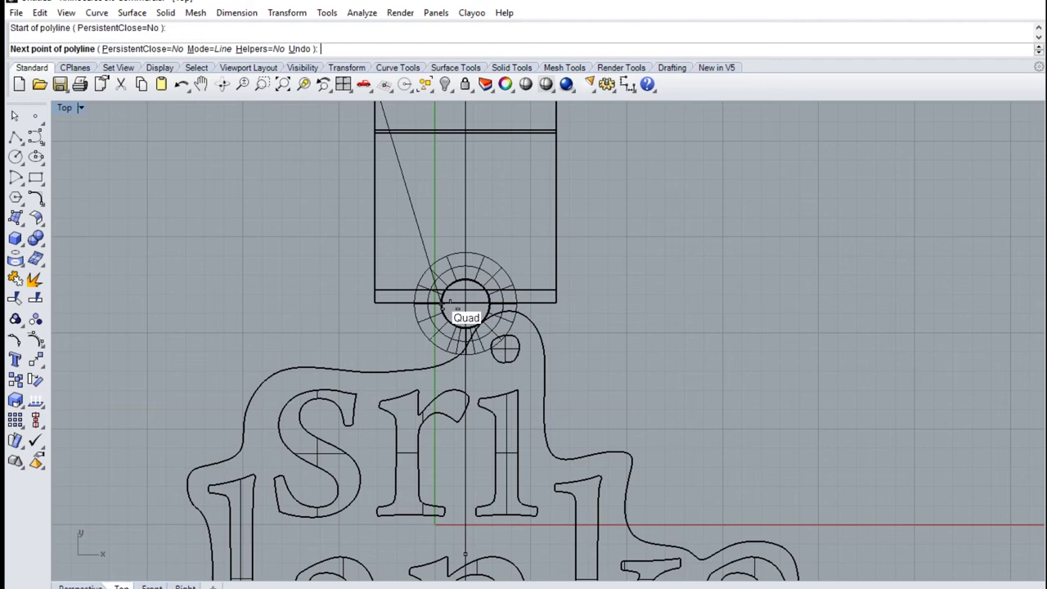
{"action": "scroll", "coordinate": [450, 301], "scroll_direction": "down", "scroll_amount": 4}
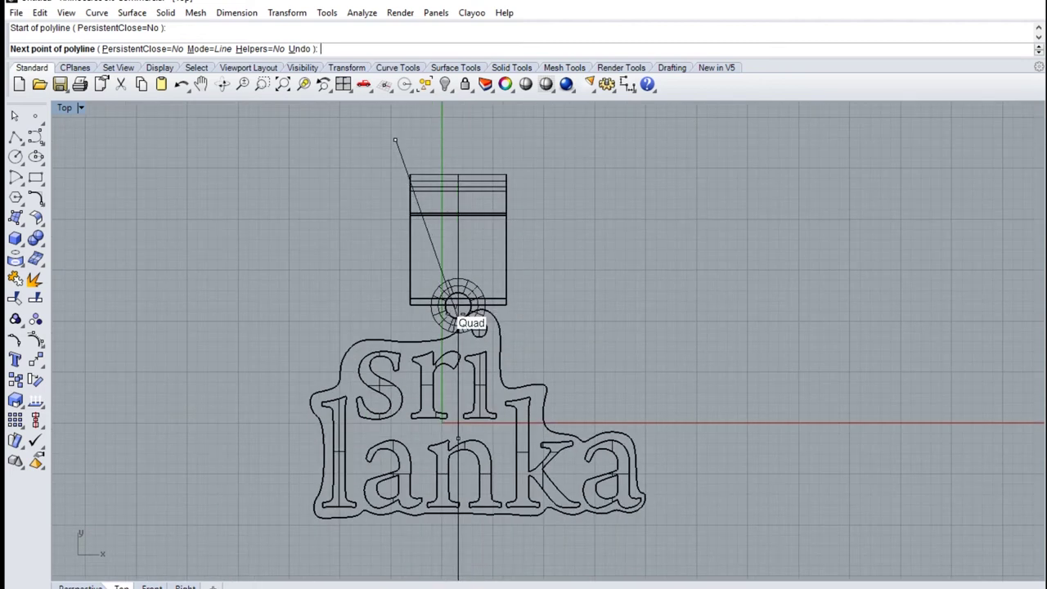
{"action": "scroll", "coordinate": [454, 309], "scroll_direction": "up", "scroll_amount": 4}
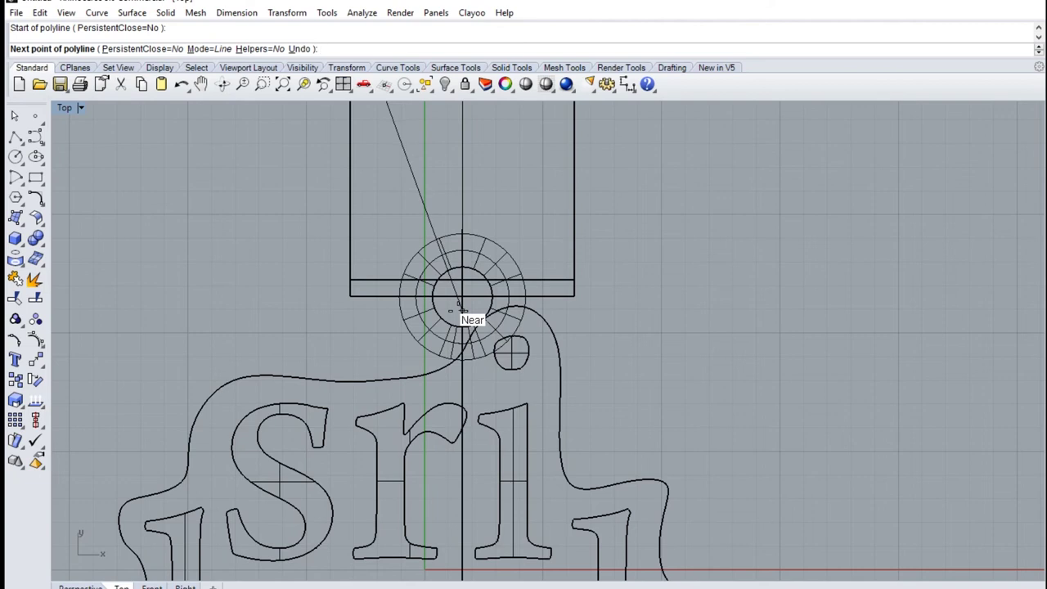
{"action": "left_click", "coordinate": [460, 309]}
{"action": "scroll", "coordinate": [353, 304], "scroll_direction": "down", "scroll_amount": 4}
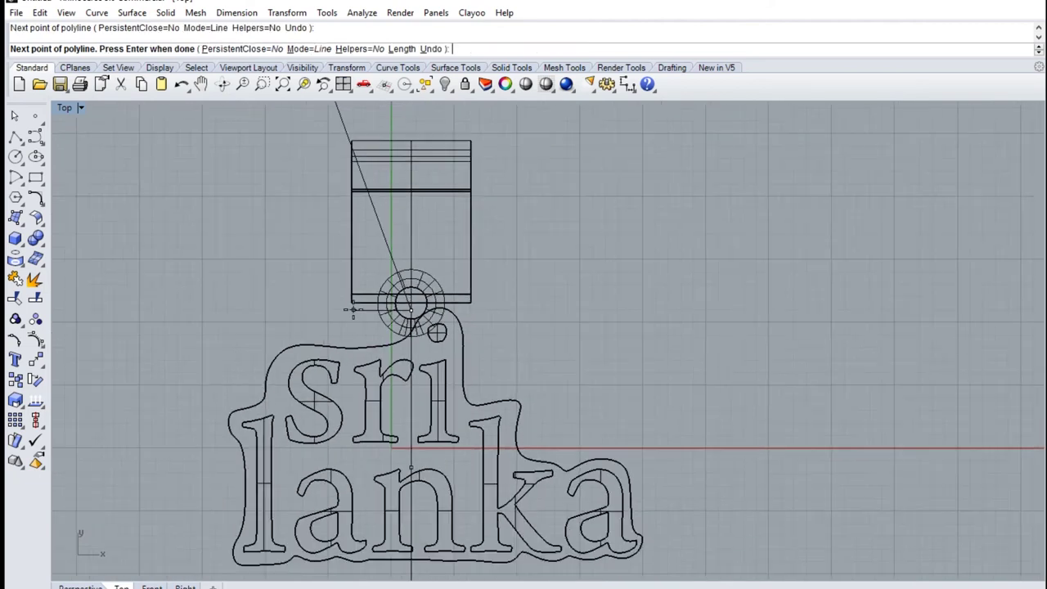
{"action": "left_click", "coordinate": [310, 311]}
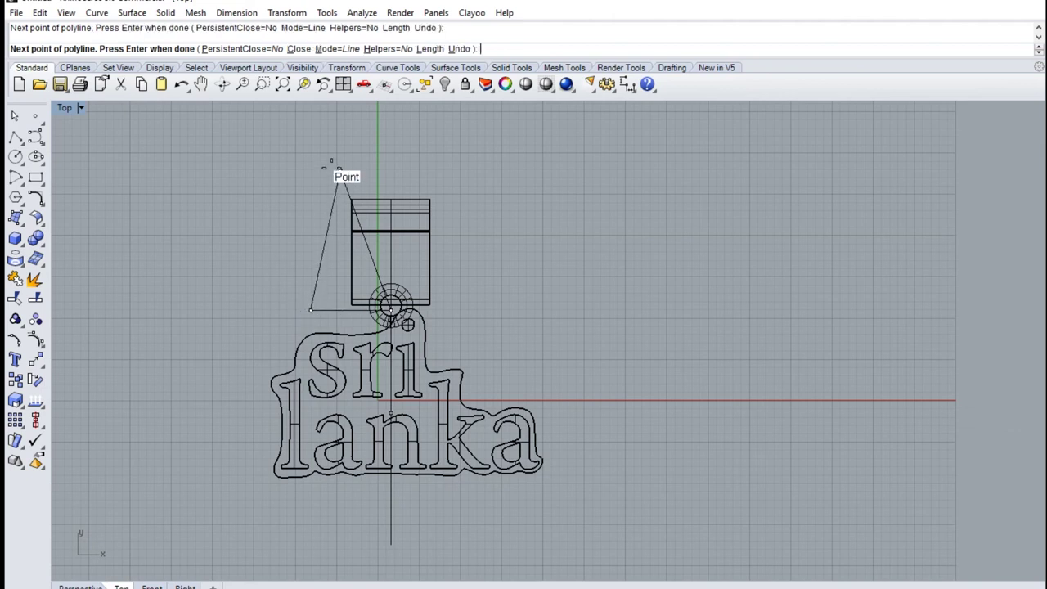
{"action": "left_click", "coordinate": [338, 172]}
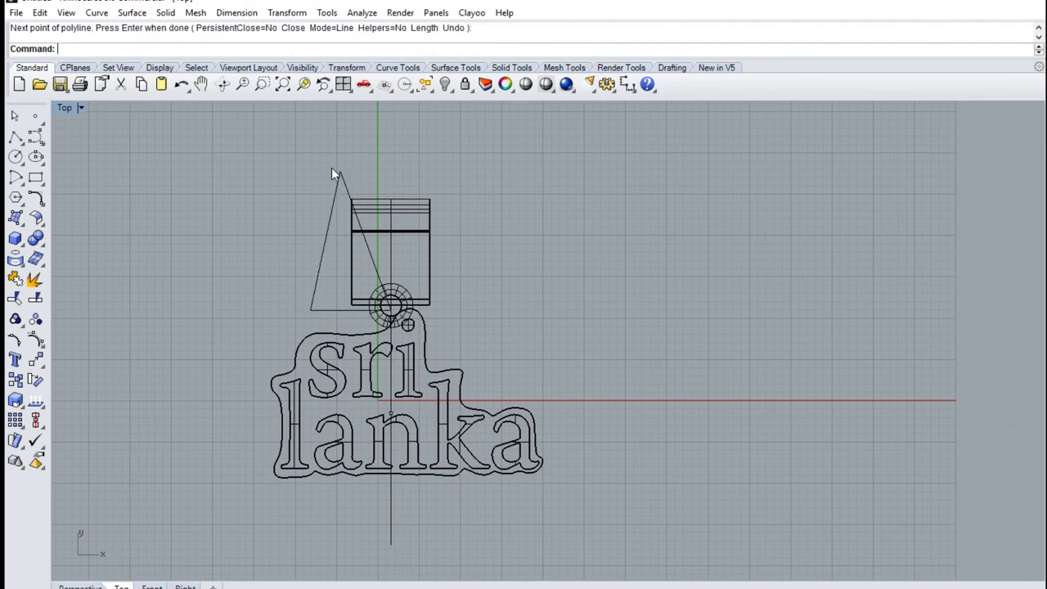
Extrude the triangle to both sides as a capped solid that extends beyond the bail's full depth.
{"action": "left_click", "coordinate": [324, 245]}
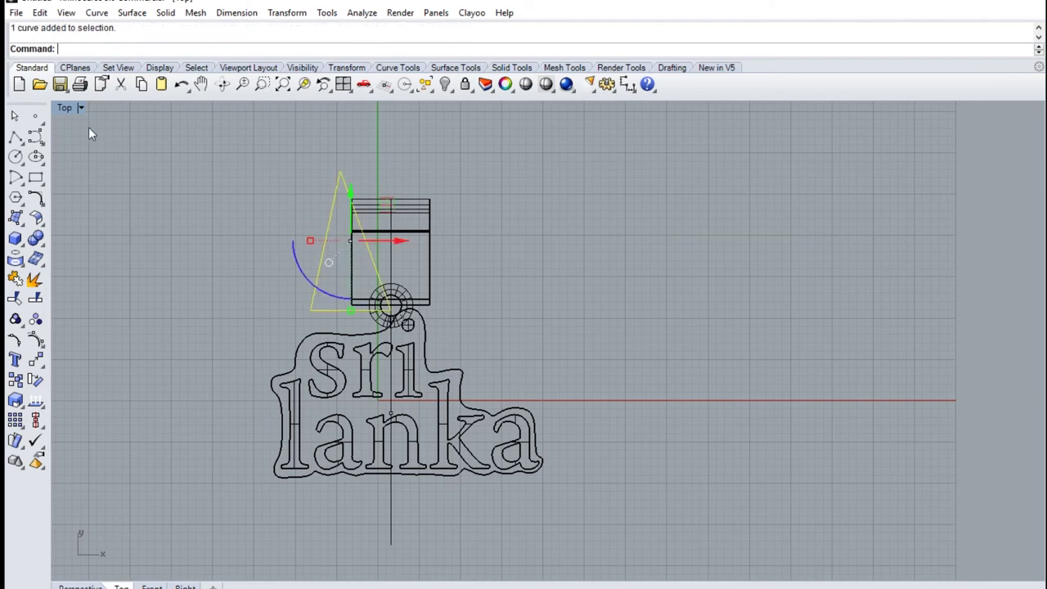
{"action": "double_click", "coordinate": [62, 109]}
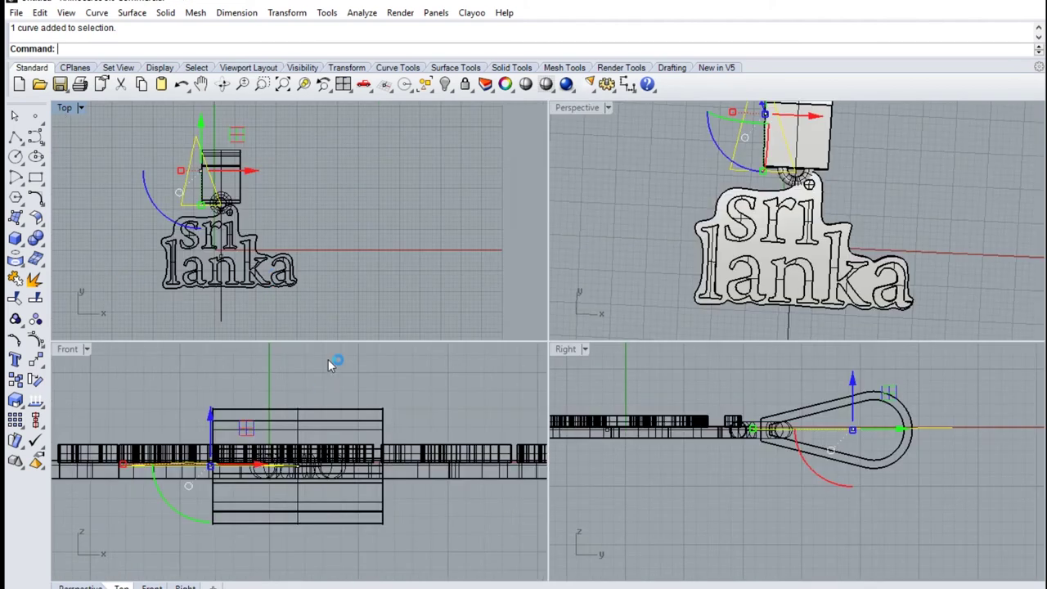
{"action": "scroll", "coordinate": [333, 345], "scroll_direction": "down", "scroll_amount": 3}
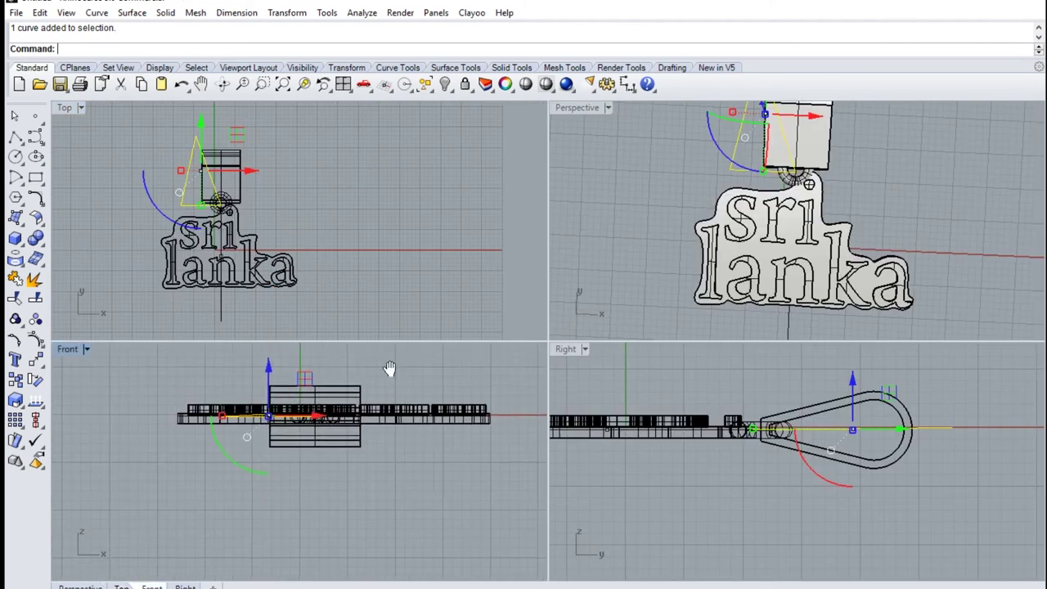
{"action": "right_click_drag", "start_coordinate": [390, 367], "coordinate": [387, 397]}
{"action": "left_click", "coordinate": [21, 253]}
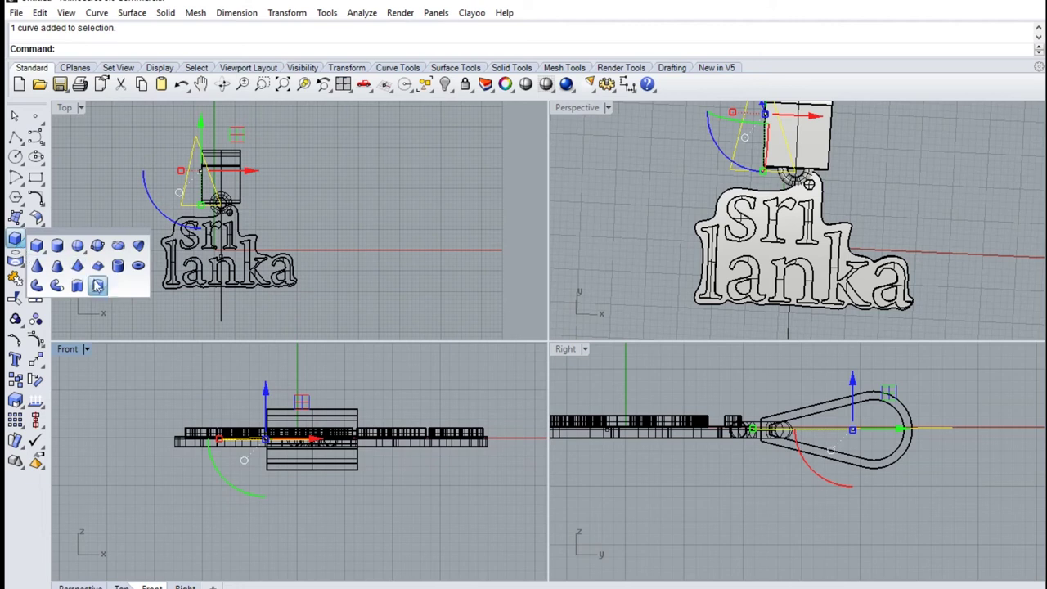
{"action": "left_click", "coordinate": [83, 290]}
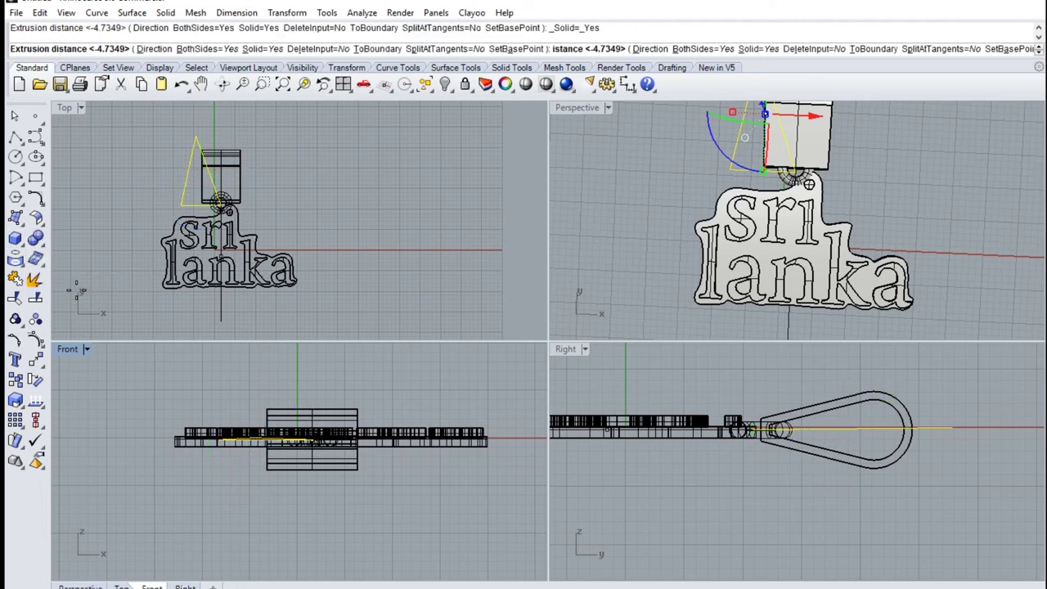
{"action": "left_click", "coordinate": [185, 386]}
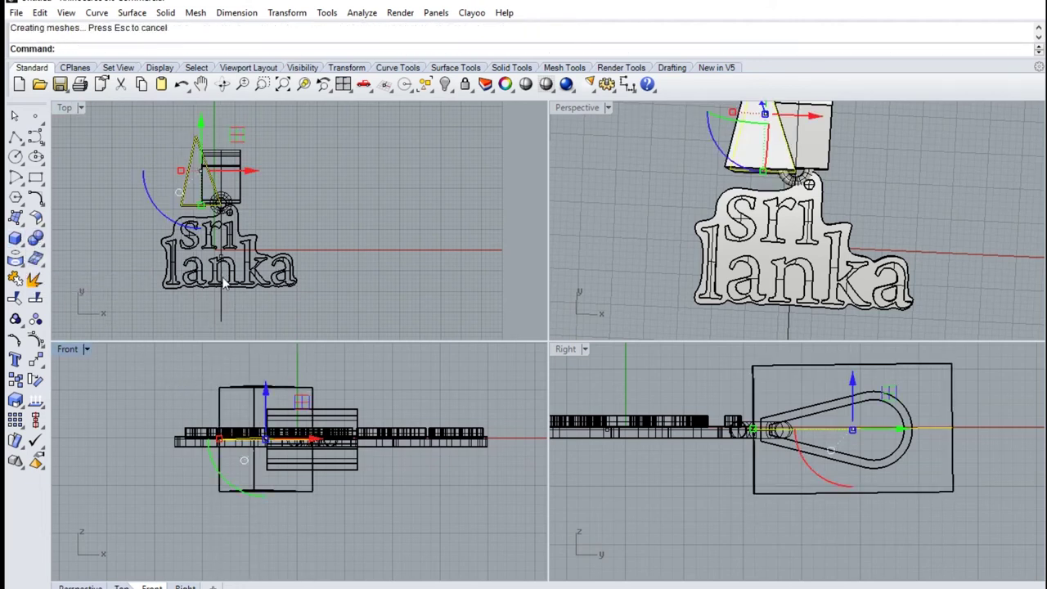
Mirror a copy of the triangular cutter solid across the vertical centre line through the ring, onto the bail's other side.
{"action": "left_click", "coordinate": [234, 399]}
{"action": "left_click", "coordinate": [255, 400]}
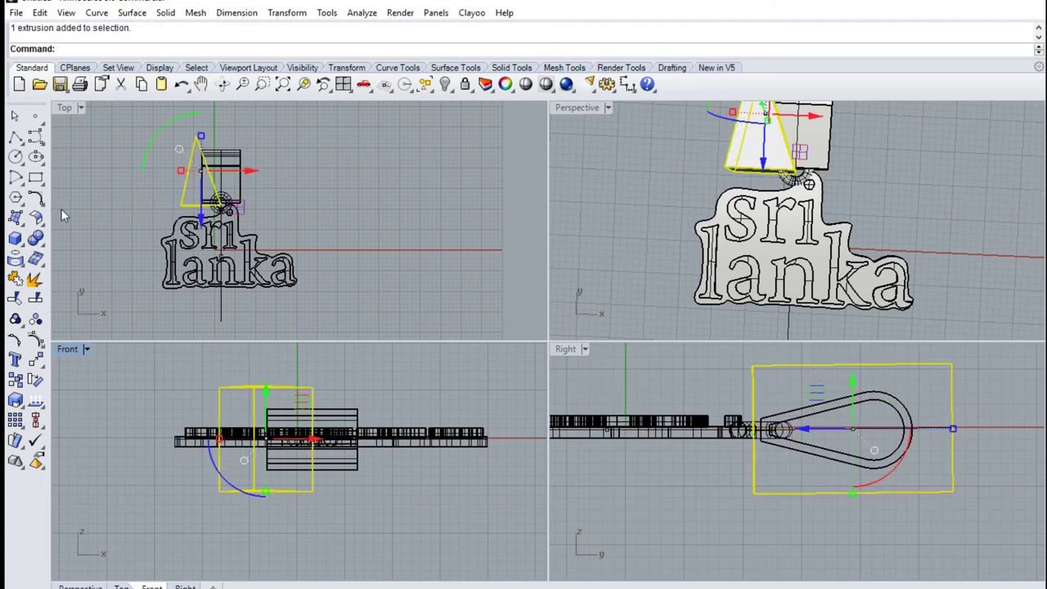
{"action": "double_click", "coordinate": [65, 110]}
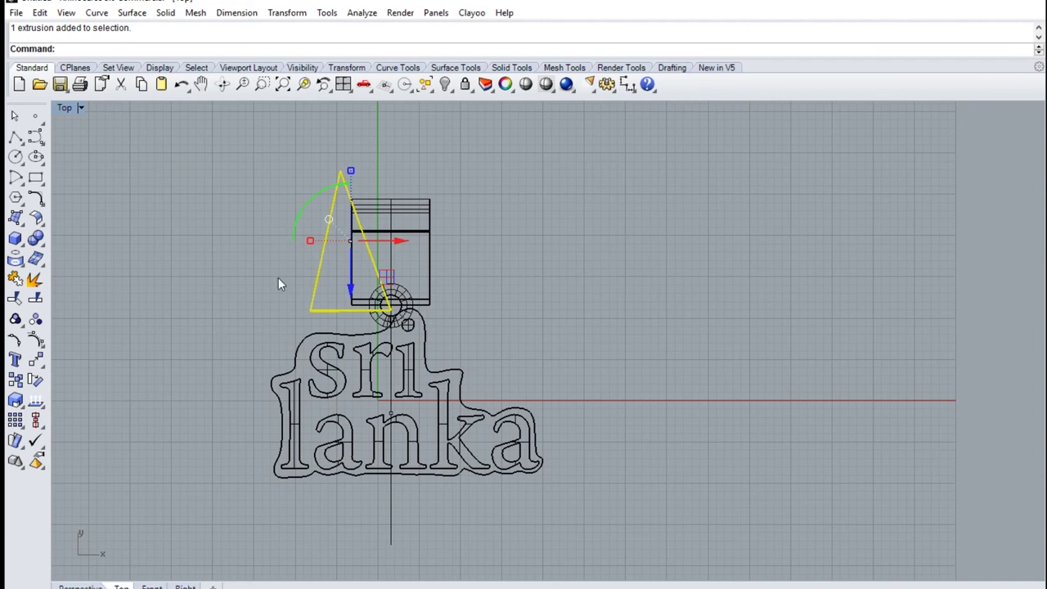
{"action": "left_click", "coordinate": [36, 361]}
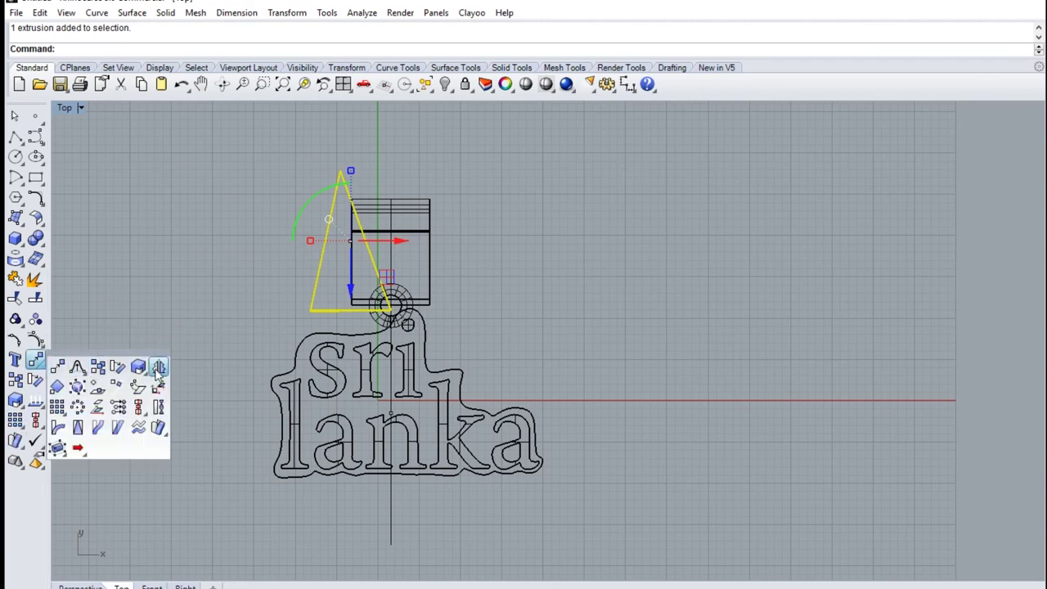
{"action": "left_click", "coordinate": [157, 368]}
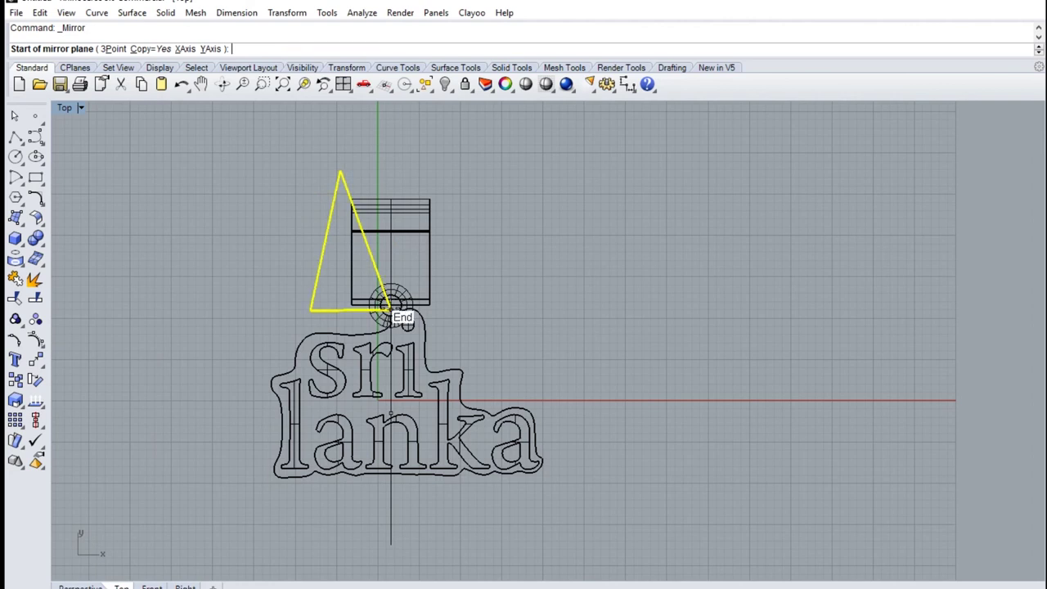
{"action": "left_click", "coordinate": [391, 304]}
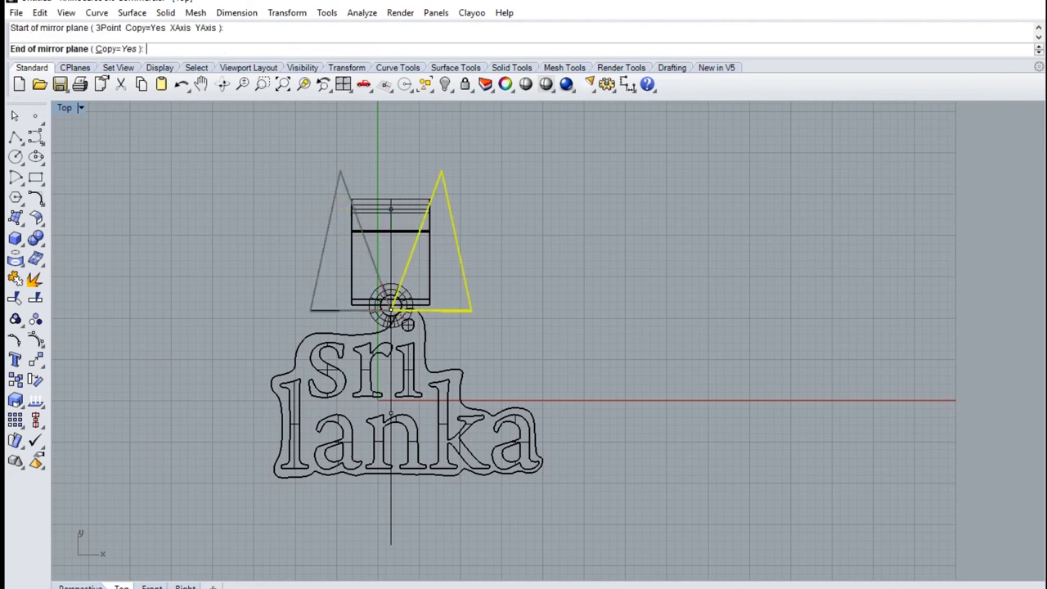
{"action": "left_click", "coordinate": [398, 180]}
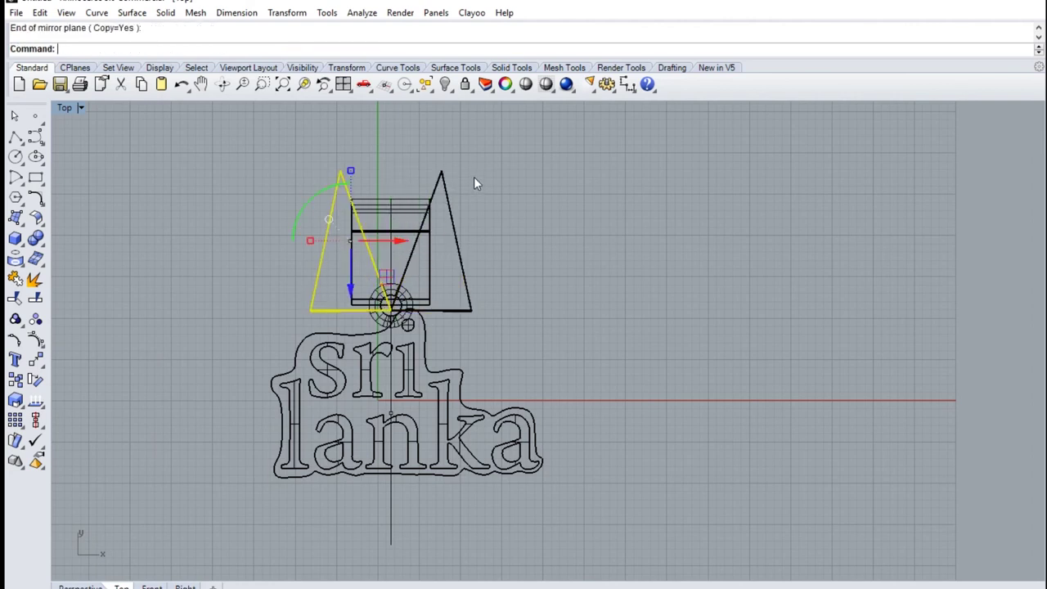
{"action": "key", "text": "Escape"}
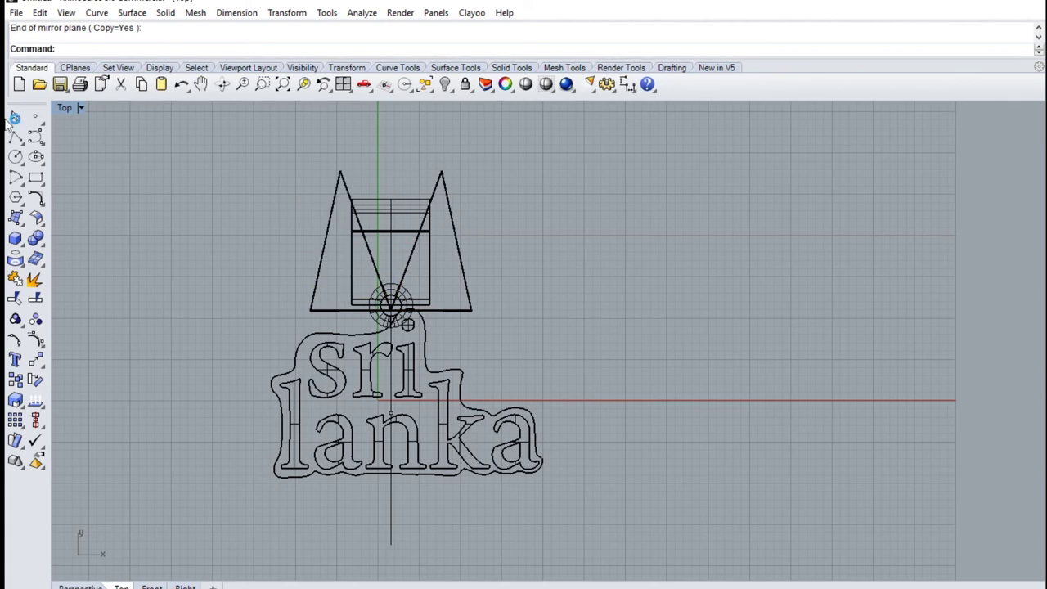
Subtract both triangular cutter solids from the bail with Boolean Difference to taper it toward the ring.
{"action": "left_click", "coordinate": [41, 245]}
{"action": "left_click", "coordinate": [77, 244]}
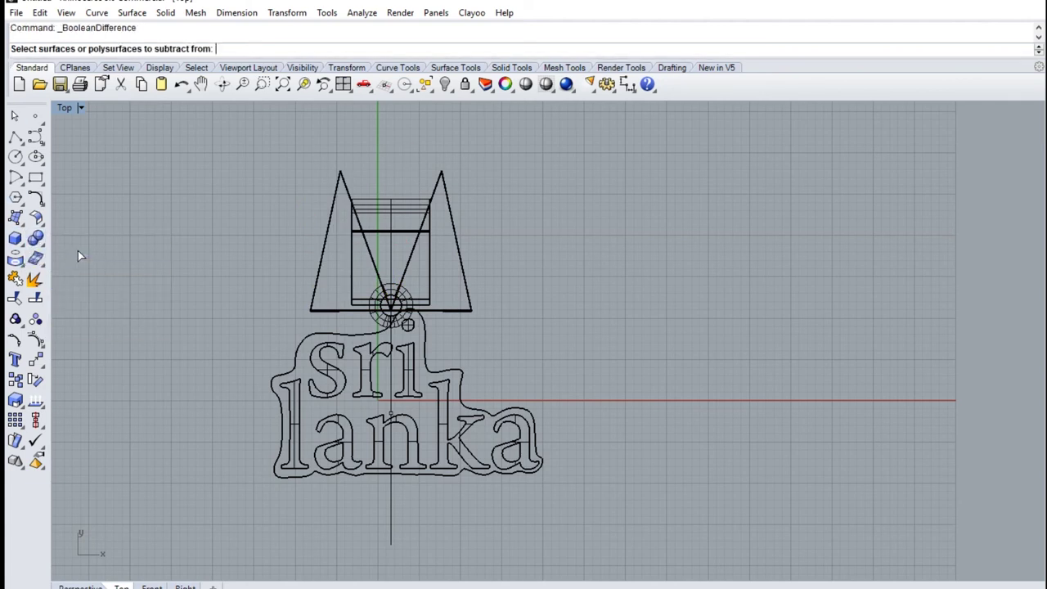
{"action": "left_click", "coordinate": [390, 209]}
{"action": "key", "text": "Return"}
{"action": "left_click", "coordinate": [325, 237]}
{"action": "left_click", "coordinate": [453, 225]}
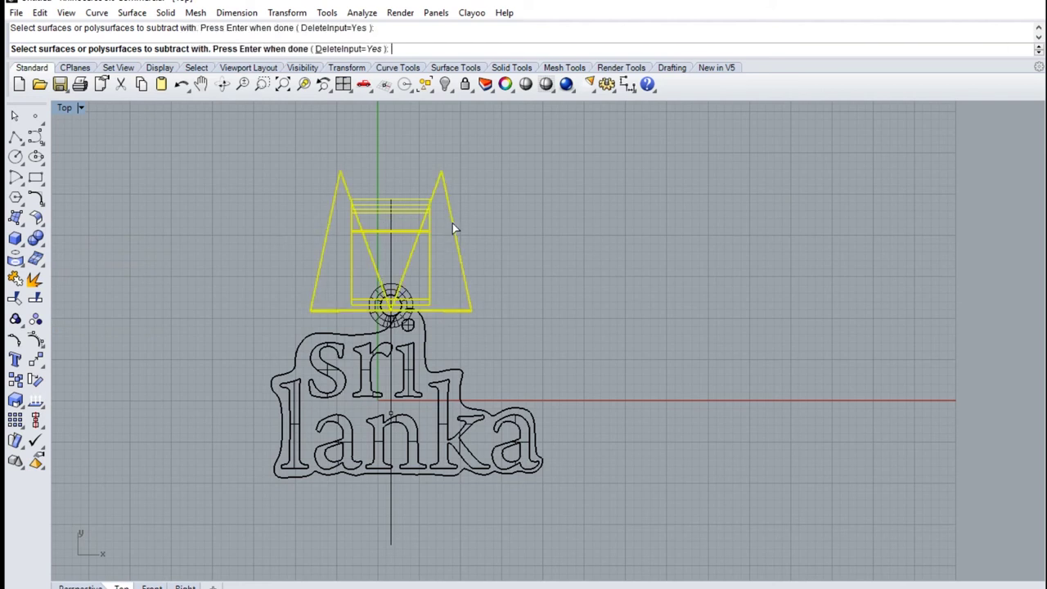
{"action": "key", "text": "Return"}
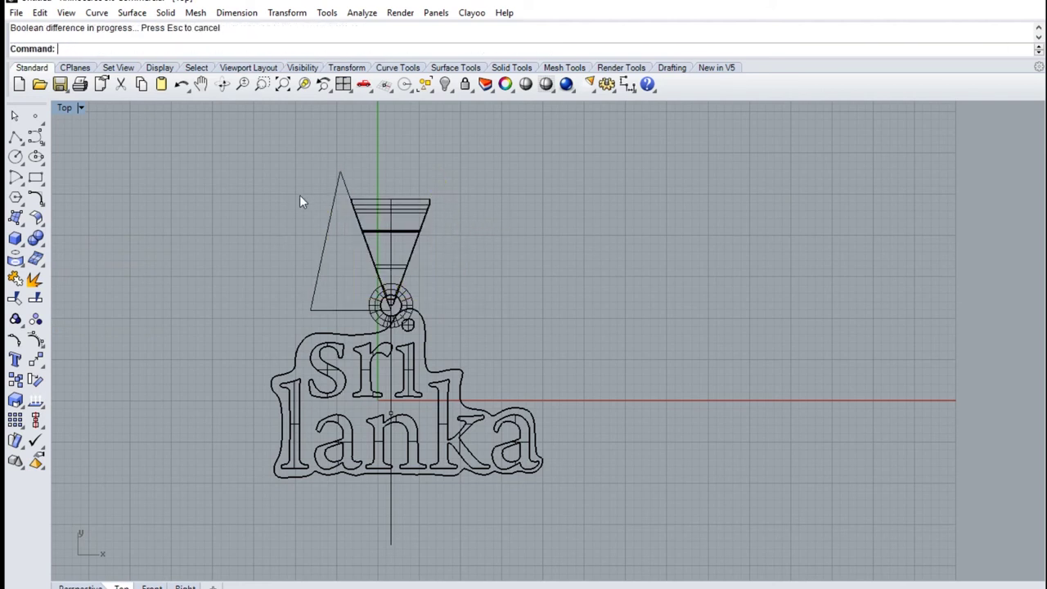
Delete the leftover triangular curve and the vertical centre guide line in the perspective view.
{"action": "double_click", "coordinate": [65, 109]}
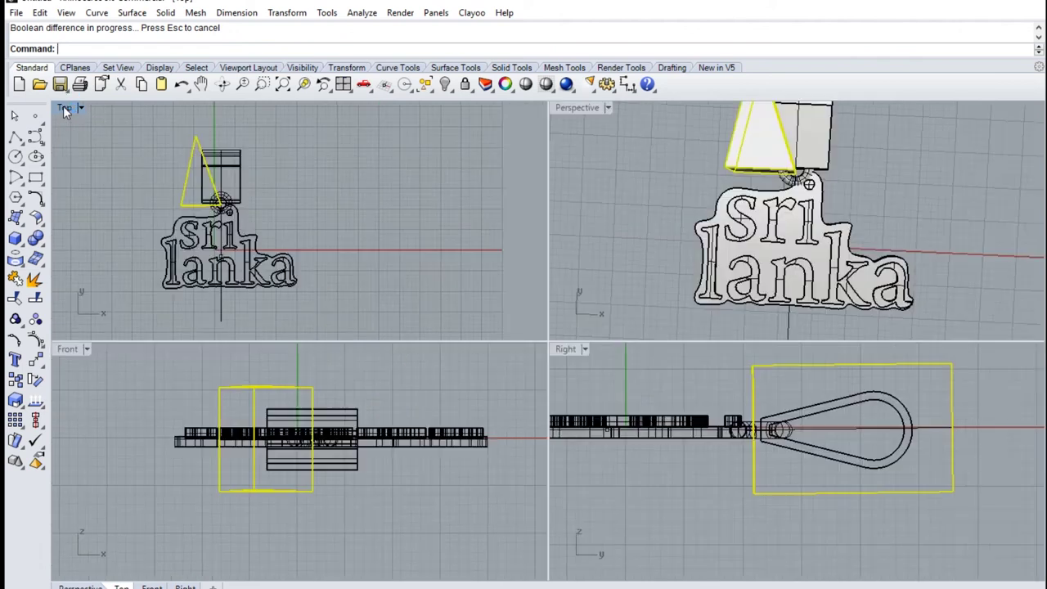
{"action": "double_click", "coordinate": [585, 108]}
{"action": "scroll", "coordinate": [564, 246], "scroll_direction": "down", "scroll_amount": 3}
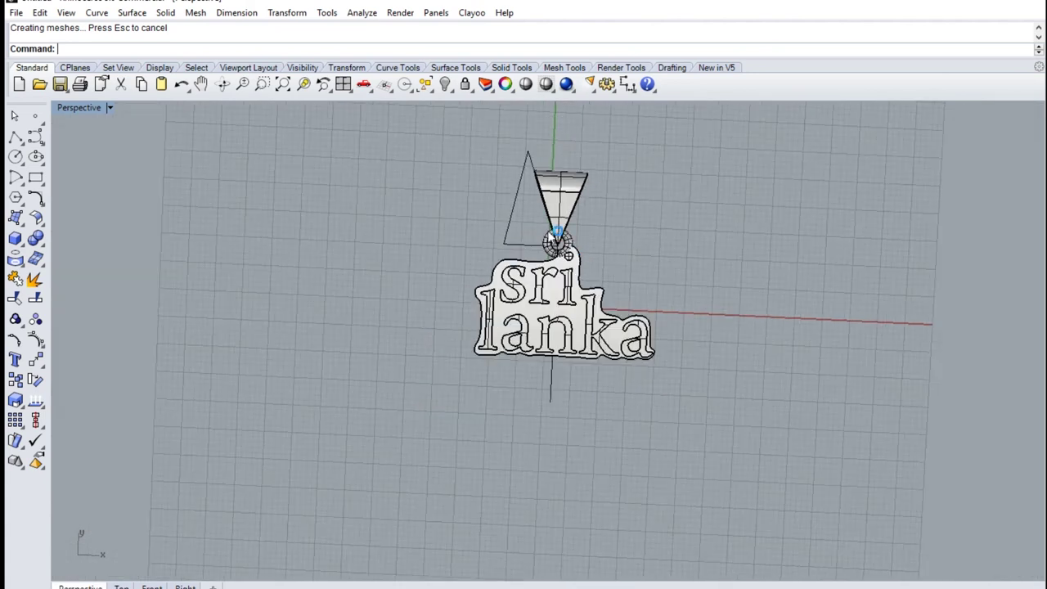
{"action": "left_click", "coordinate": [516, 216]}
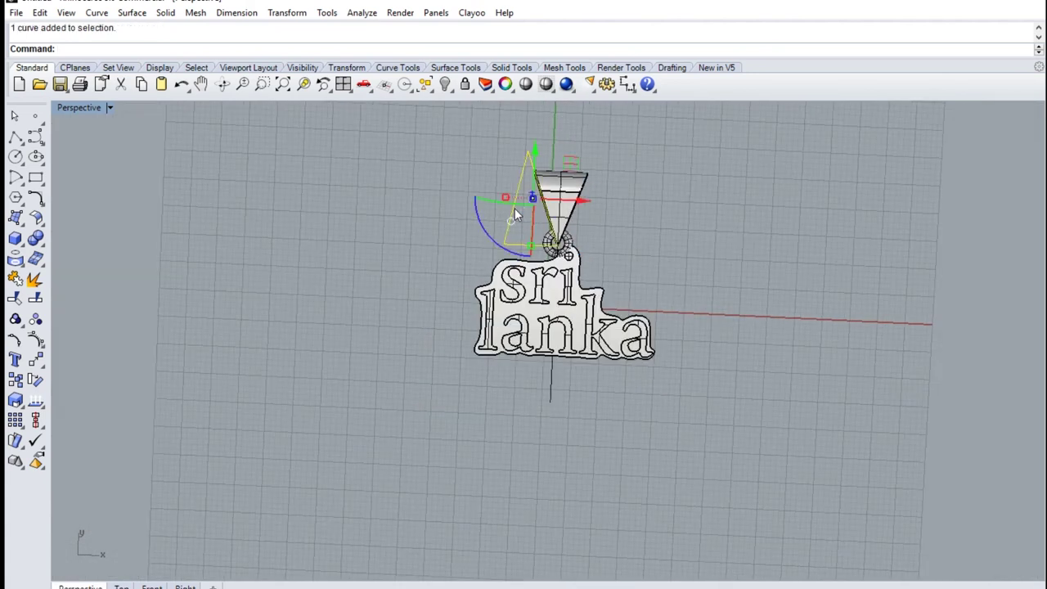
{"action": "key", "text": "Delete"}
{"action": "left_click", "coordinate": [549, 391]}
{"action": "key", "text": "Delete"}
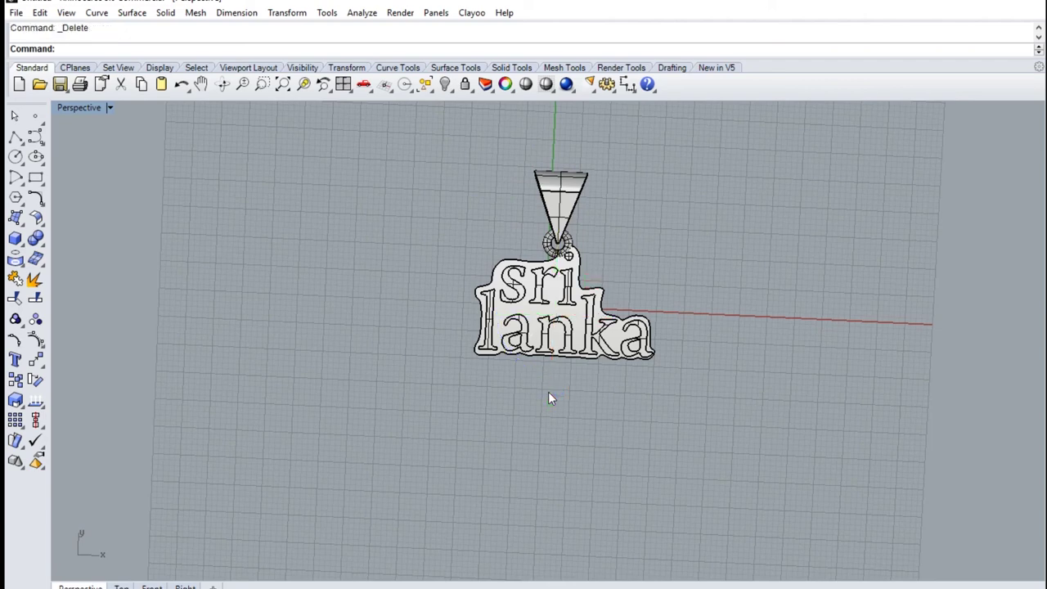
Examine the finished pendant from several angles, checking the tapered bail, the ring and the raised letters on the backing plate.
{"action": "scroll", "coordinate": [579, 314], "scroll_direction": "up", "scroll_amount": 5}
{"action": "right_click_drag", "start_coordinate": [581, 311], "coordinate": [709, 297]}
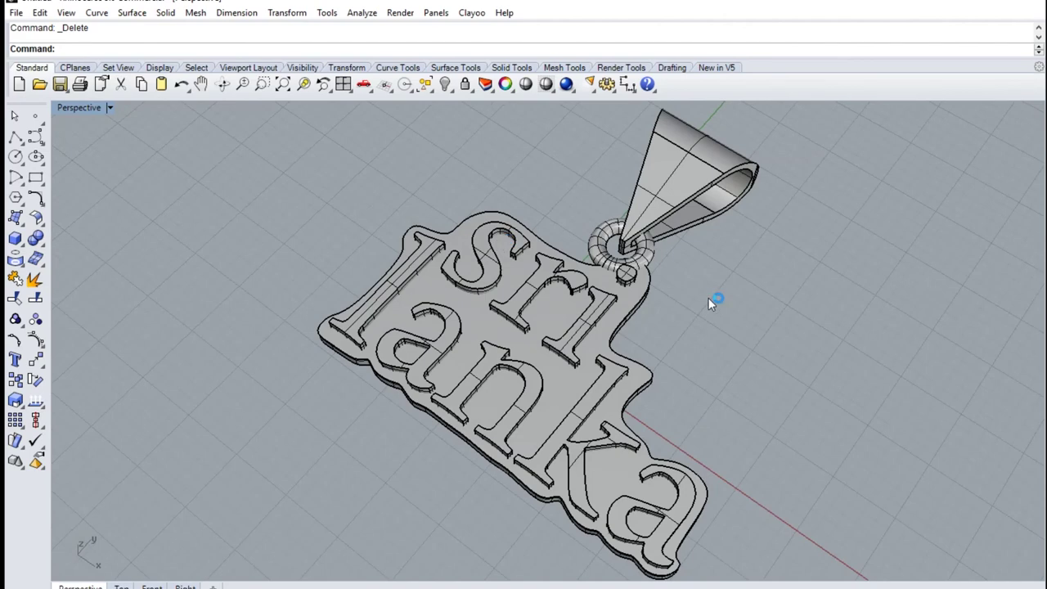
{"action": "scroll", "coordinate": [709, 298], "scroll_direction": "down", "scroll_amount": 2}
{"action": "right_click_drag", "start_coordinate": [722, 339], "coordinate": [704, 250]}
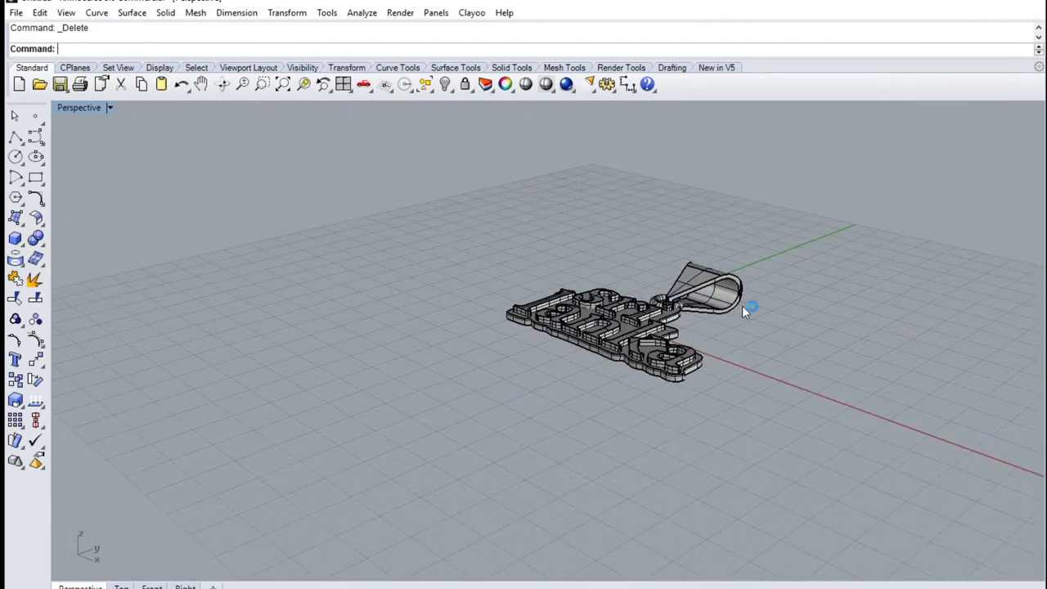
{"action": "scroll", "coordinate": [742, 305], "scroll_direction": "up", "scroll_amount": 5}
{"action": "right_click_drag", "start_coordinate": [572, 347], "coordinate": [660, 349]}
{"action": "right_click_drag", "start_coordinate": [615, 300], "coordinate": [555, 216]}
{"action": "scroll", "coordinate": [617, 226], "scroll_direction": "down", "scroll_amount": 4}
{"action": "scroll", "coordinate": [598, 318], "scroll_direction": "up", "scroll_amount": 5}
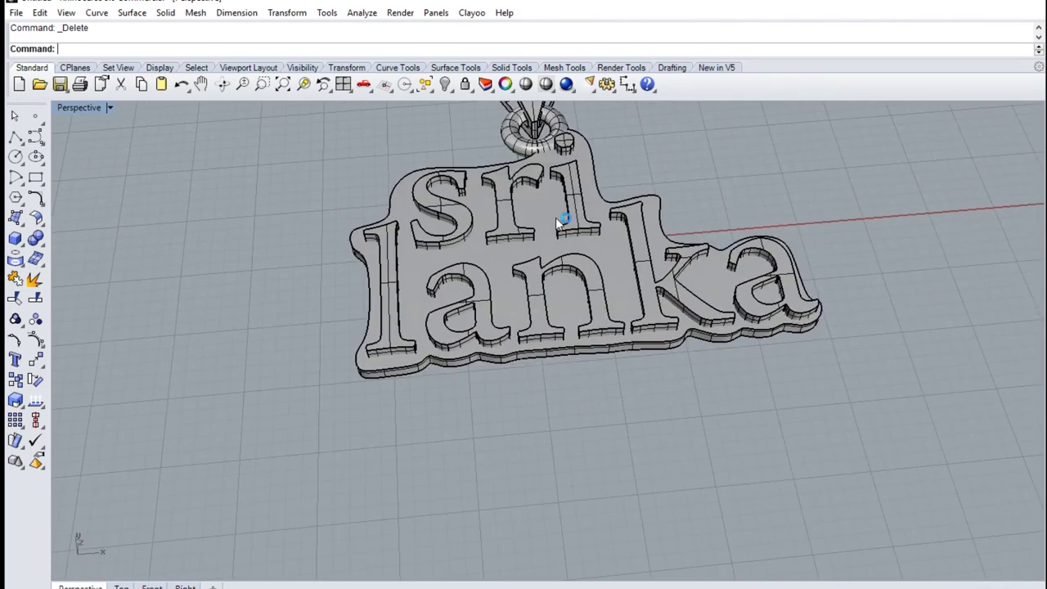
Shade the perspective view and inspect the pendant's bail, ring and lettering from a low angle.
{"action": "left_click", "coordinate": [526, 85]}
{"action": "mouse_move", "coordinate": [572, 168]}
{"action": "right_mouse_down"}
{"action": "mouse_move", "coordinate": [605, 250]}
{"action": "mouse_move", "coordinate": [646, 274]}
{"action": "mouse_move", "coordinate": [661, 153]}
{"action": "mouse_move", "coordinate": [629, 111]}
{"action": "mouse_move", "coordinate": [617, 121]}
{"action": "right_mouse_up"}
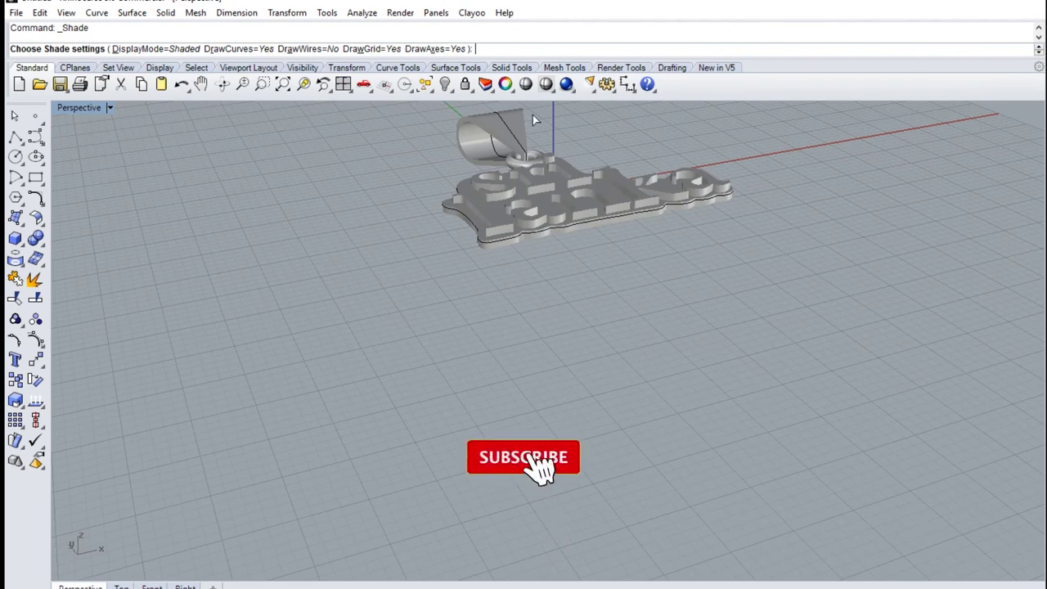
{"action": "scroll", "coordinate": [539, 112], "scroll_direction": "up", "scroll_amount": 5}
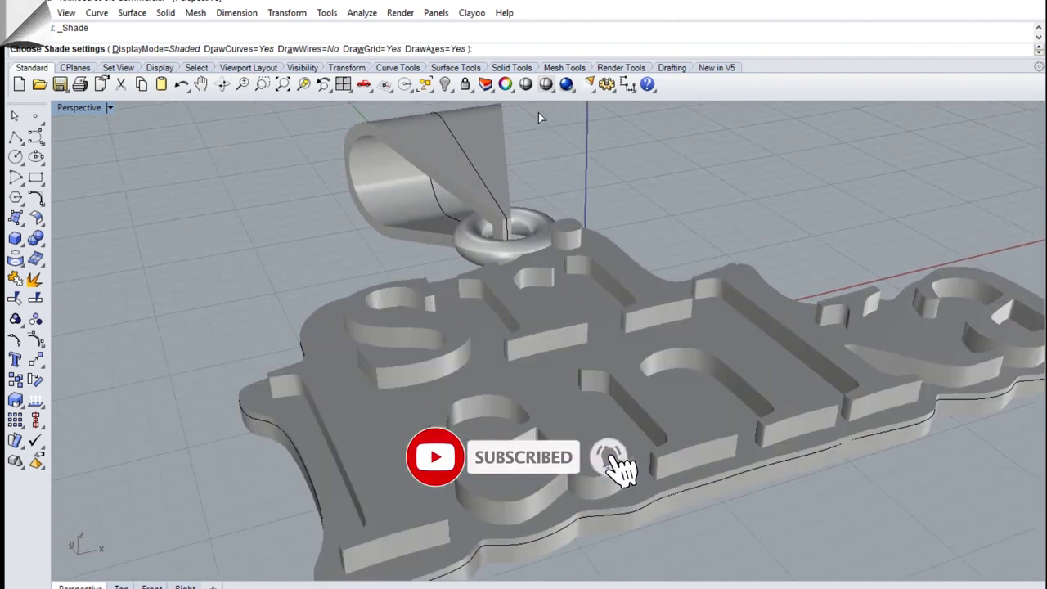
{"action": "scroll", "coordinate": [538, 117], "scroll_direction": "down", "scroll_amount": 3}
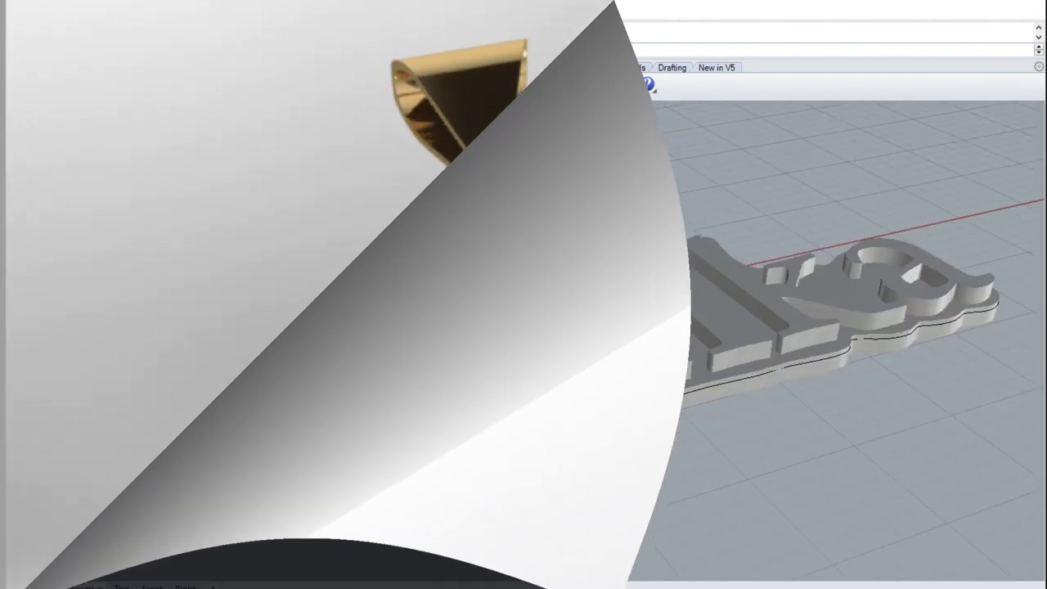